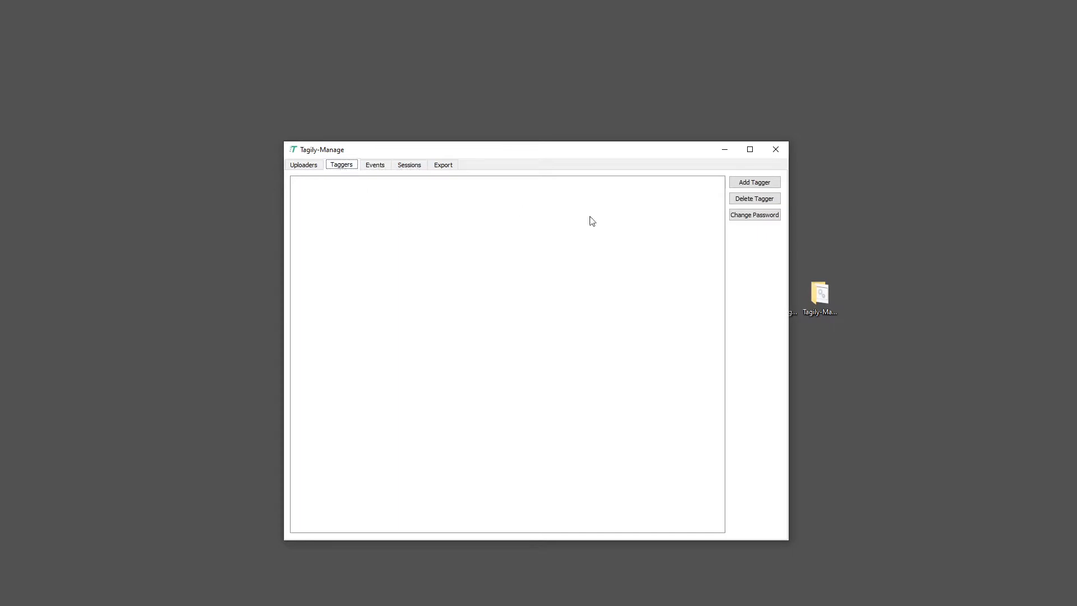
Create a new tagger account by entering the tagger's name and password
{"action": "left_click", "coordinate": [754, 183]}
{"action": "type", "text": "g"}
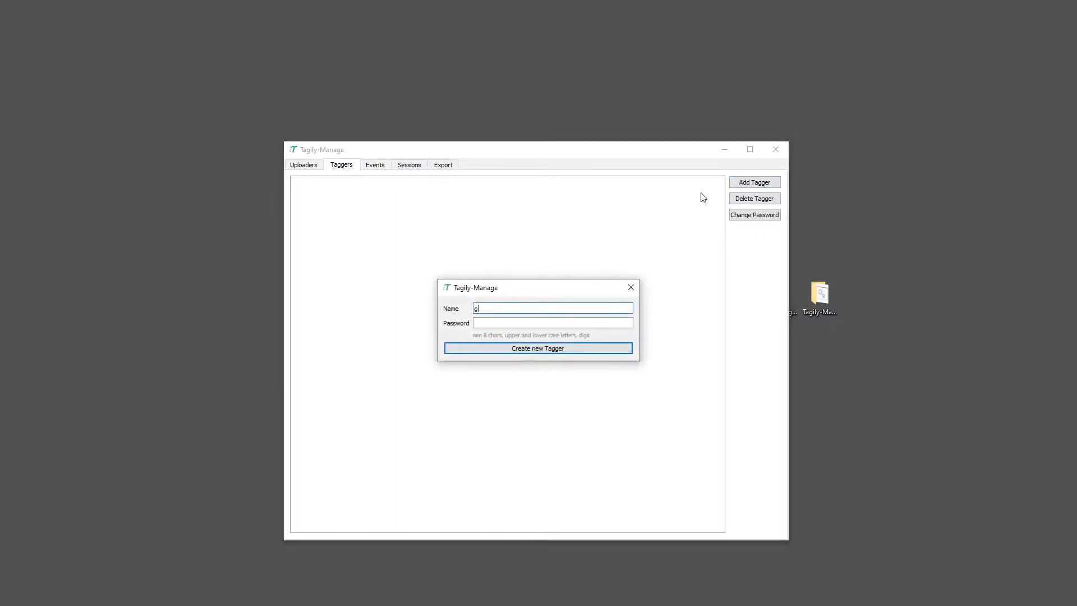
{"action": "type", "text": "io.tagger"}
{"action": "left_click_drag", "start_coordinate": [567, 288], "coordinate": [0, 457]}
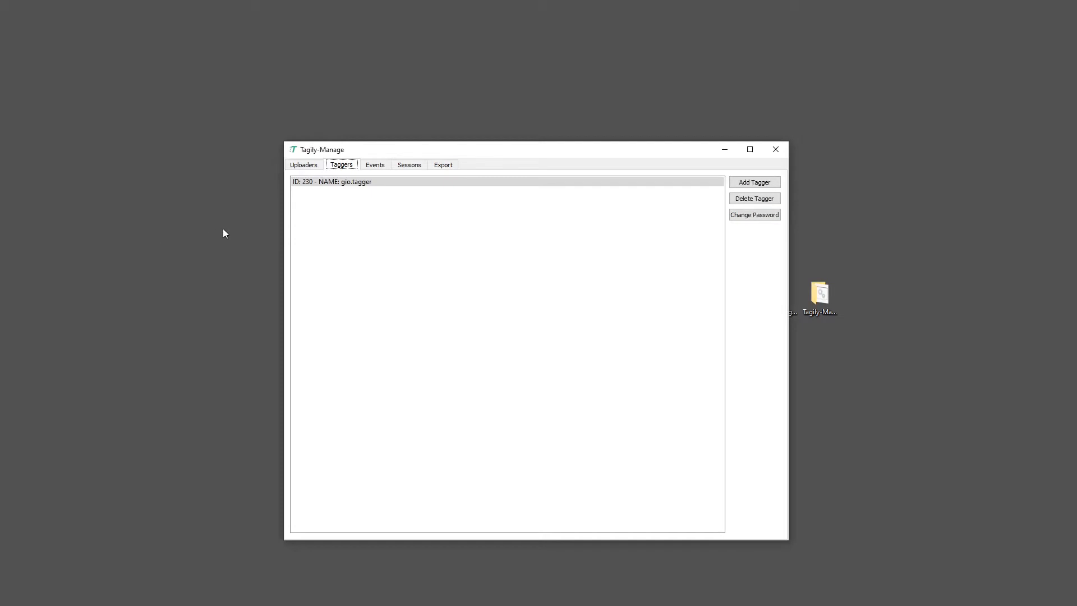
{"action": "left_click", "coordinate": [361, 182]}
Create a new tagging session for the event "18/03/2020 - Test Event"
{"action": "left_click", "coordinate": [407, 165]}
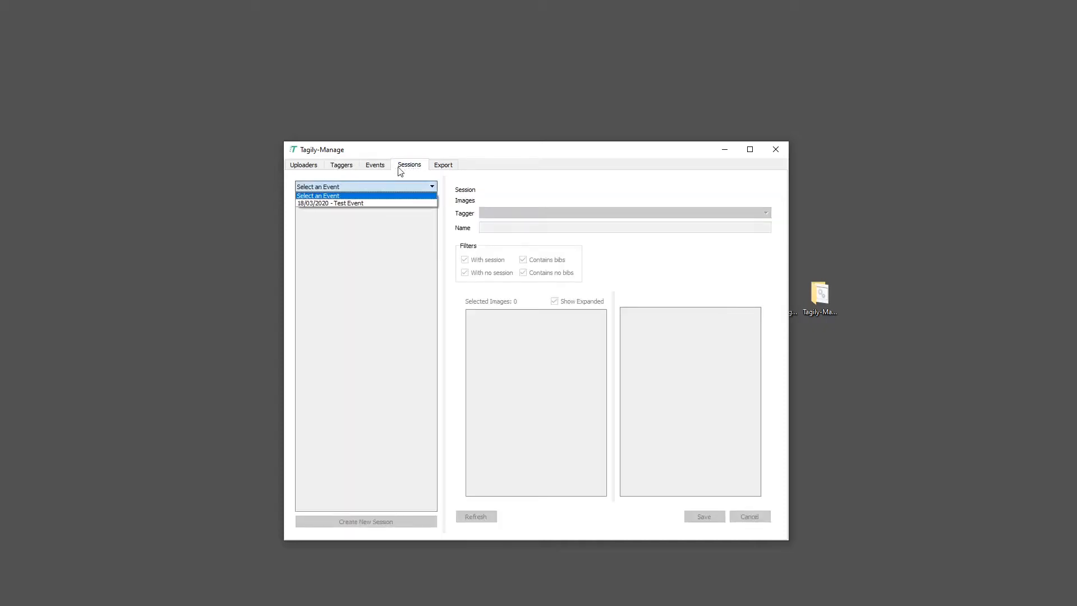
{"action": "left_click", "coordinate": [362, 203]}
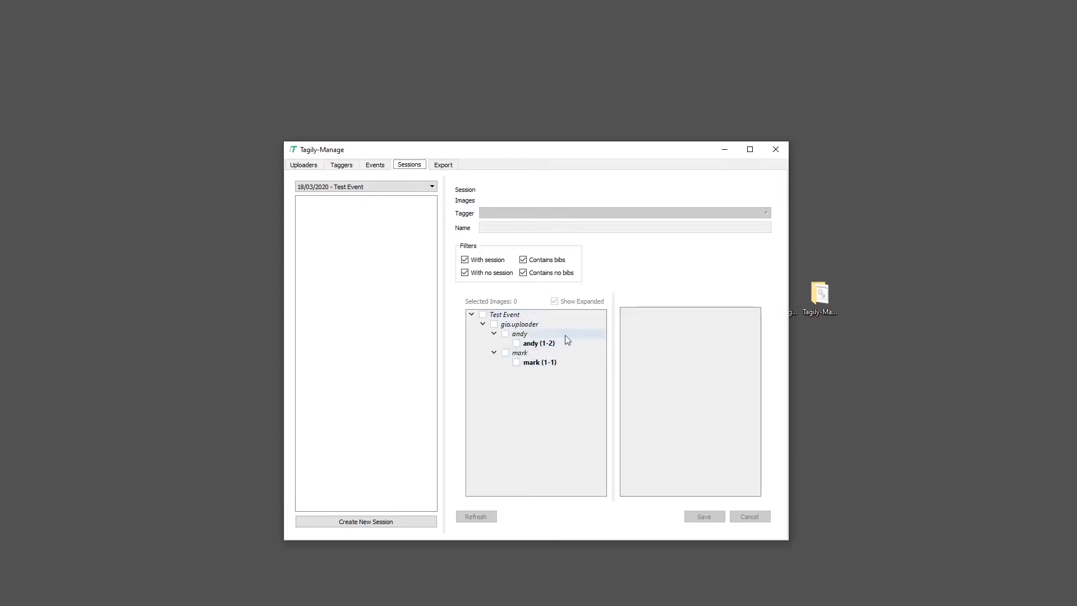
{"action": "left_click", "coordinate": [357, 523]}
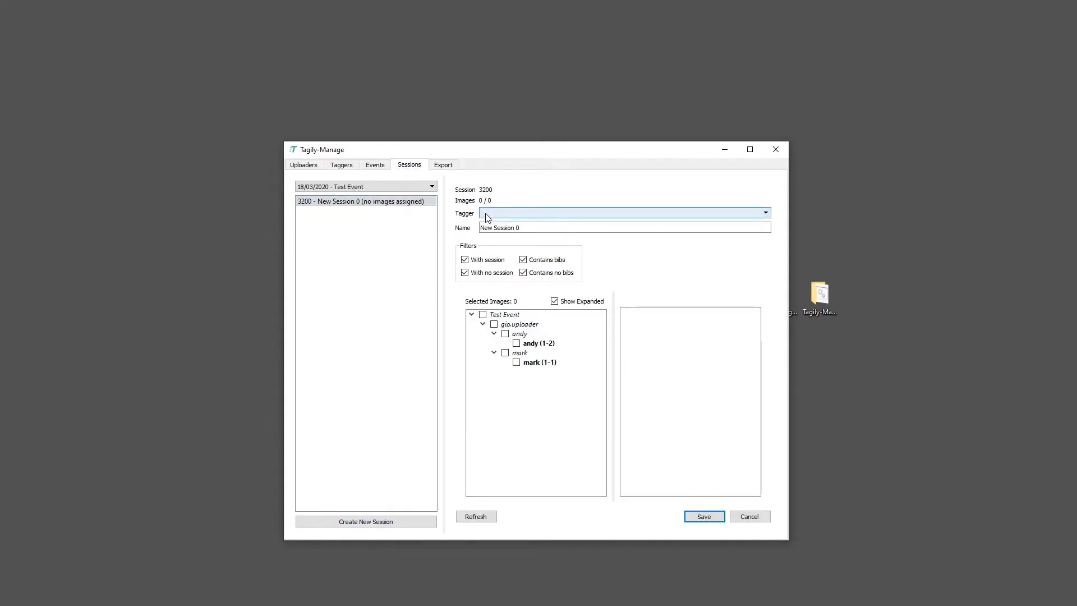
Assign the newly created tagger to the session and name the session "test session 1"
{"action": "left_click", "coordinate": [487, 216]}
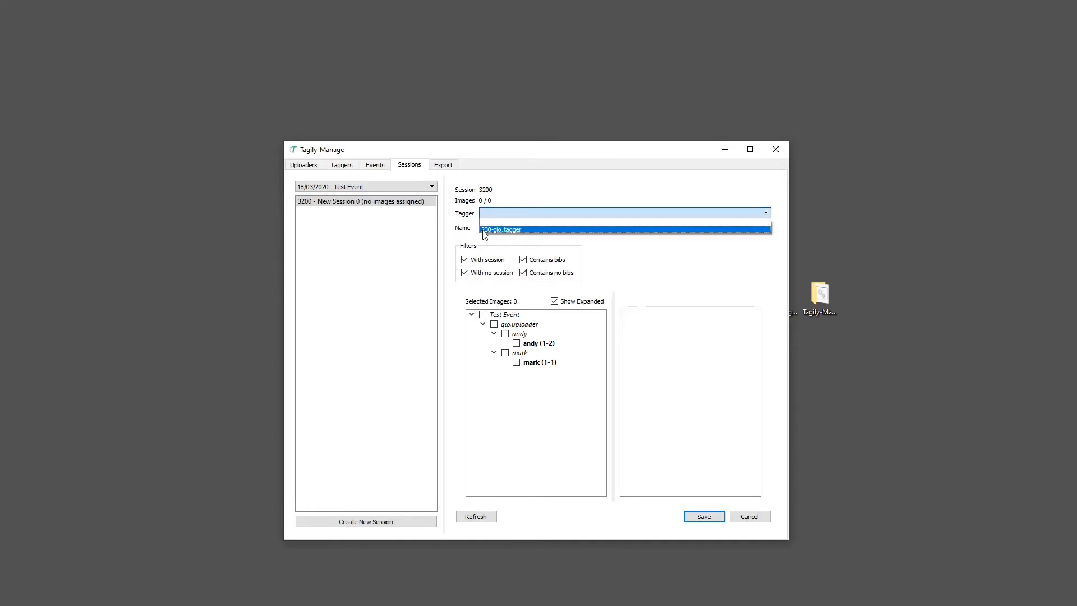
{"action": "left_click", "coordinate": [484, 230]}
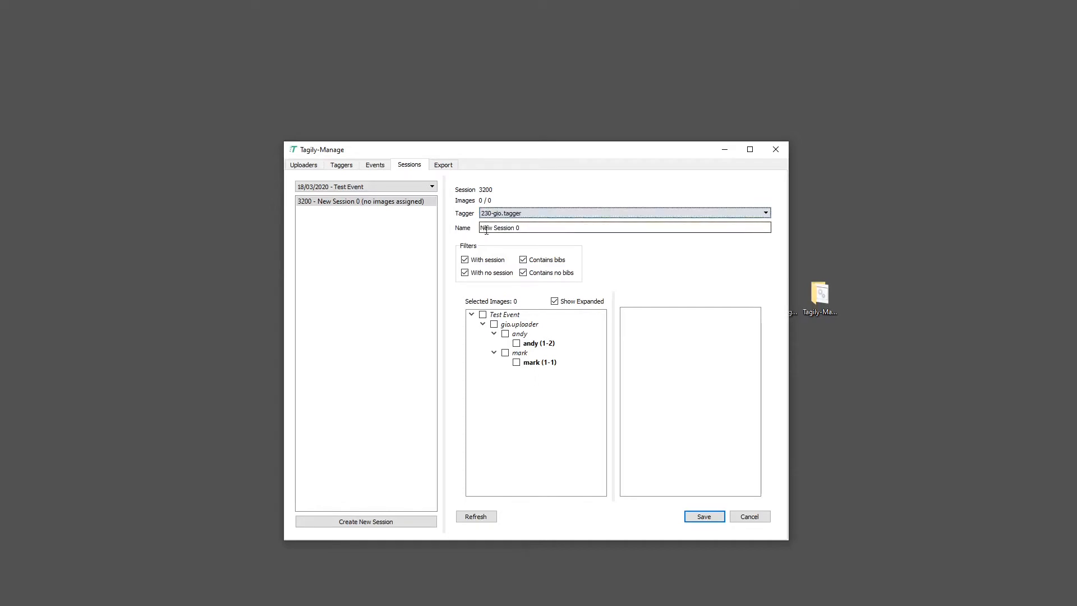
{"action": "left_click_drag", "start_coordinate": [527, 227], "coordinate": [367, 239]}
{"action": "type", "text": "te"}
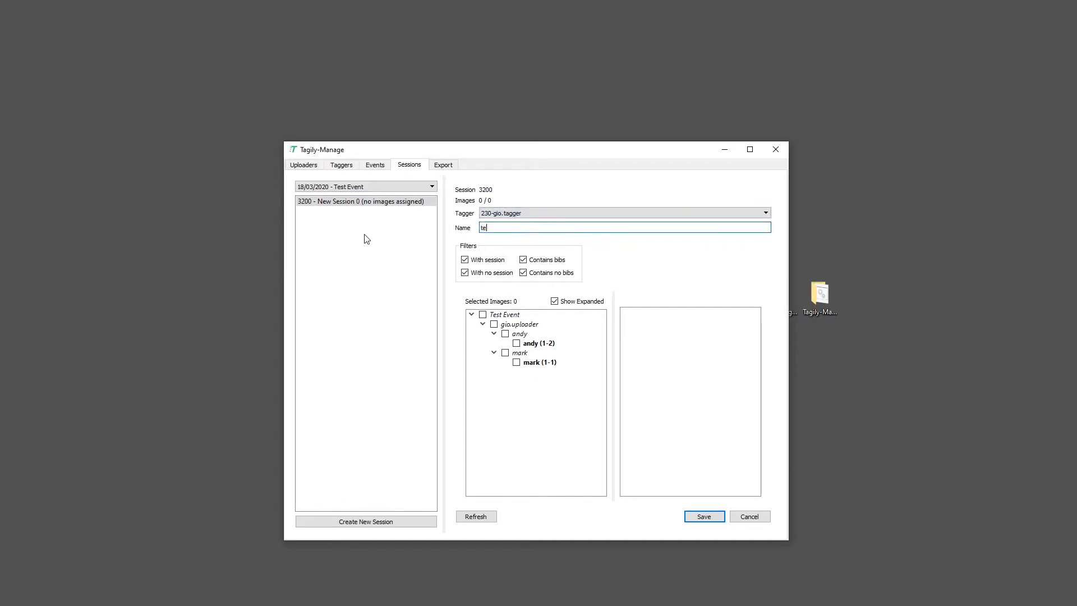
{"action": "type", "text": "st session 1"}
Try out the Contains bibs and With session filters on the image tree and restore them
{"action": "left_click", "coordinate": [539, 262]}
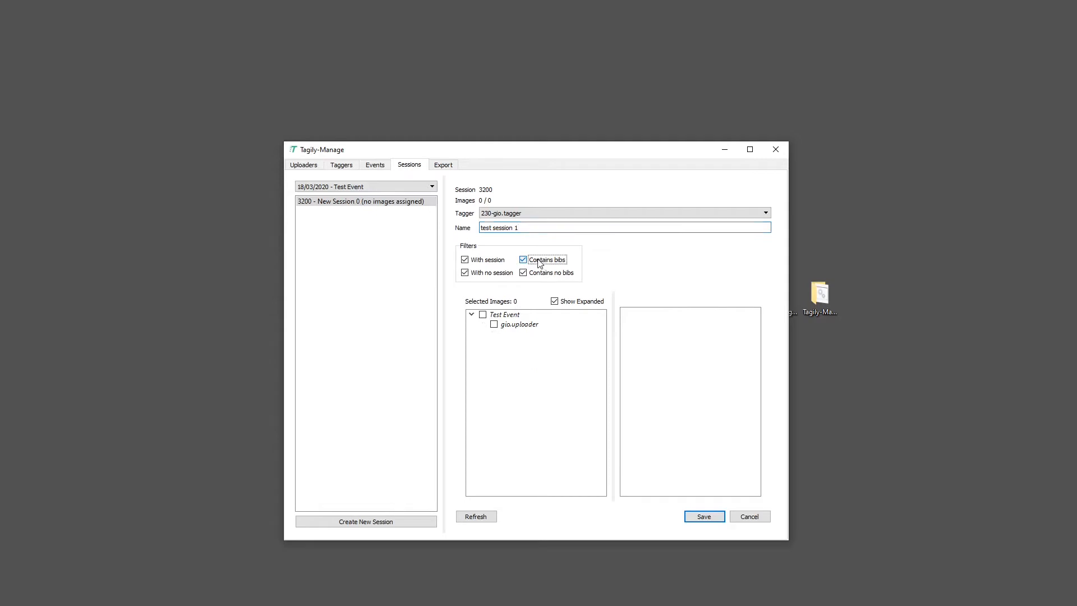
{"action": "left_click", "coordinate": [538, 262]}
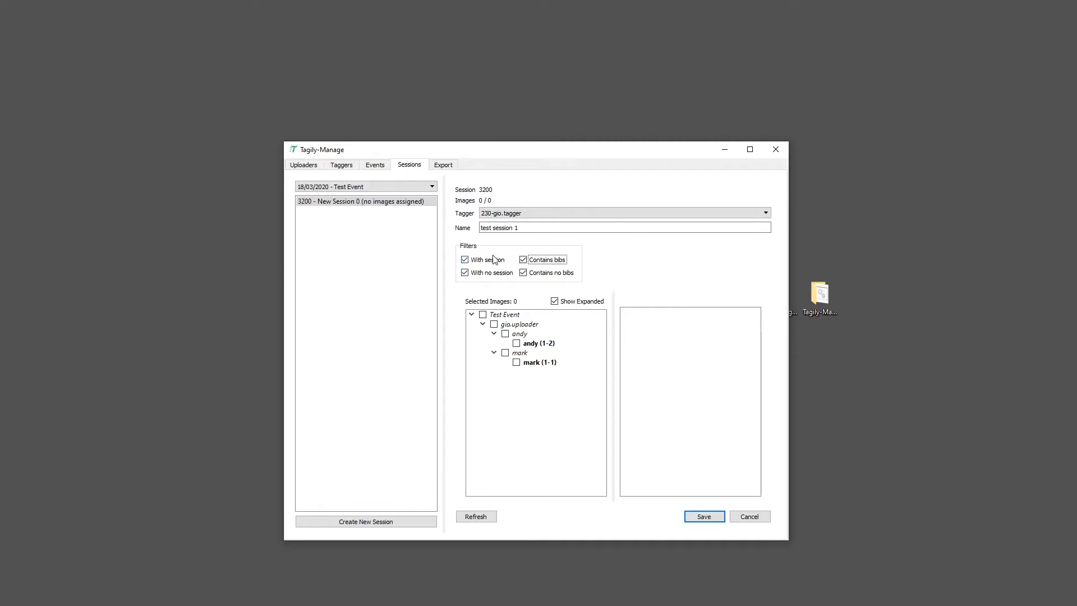
{"action": "left_click", "coordinate": [463, 259]}
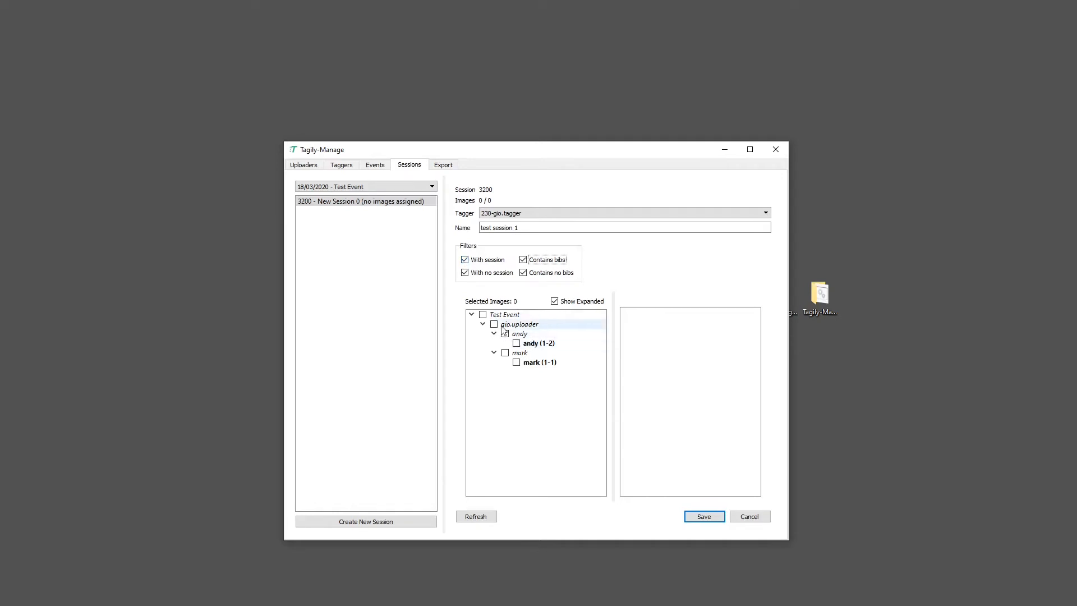
Include all images under Test Event in the session and save it
{"action": "left_click", "coordinate": [482, 315]}
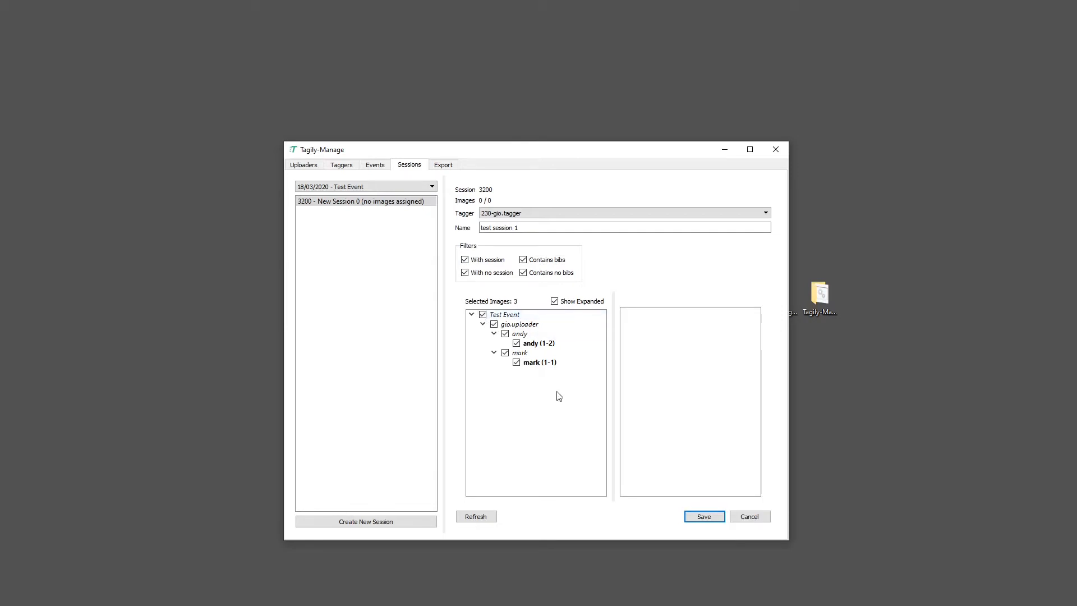
{"action": "left_click", "coordinate": [537, 347]}
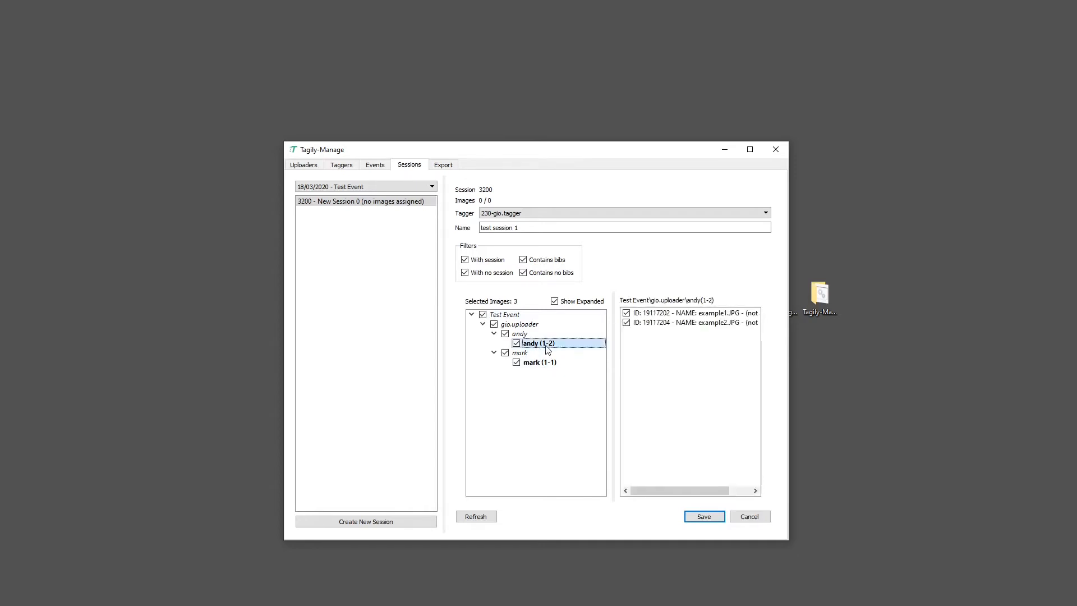
{"action": "left_click", "coordinate": [626, 313]}
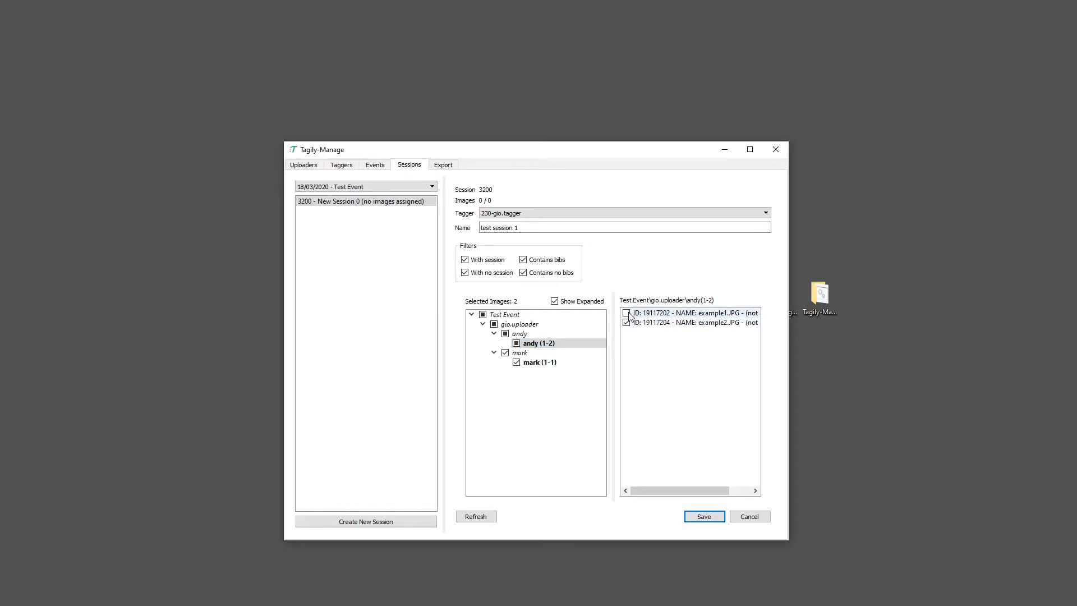
{"action": "left_click", "coordinate": [482, 315]}
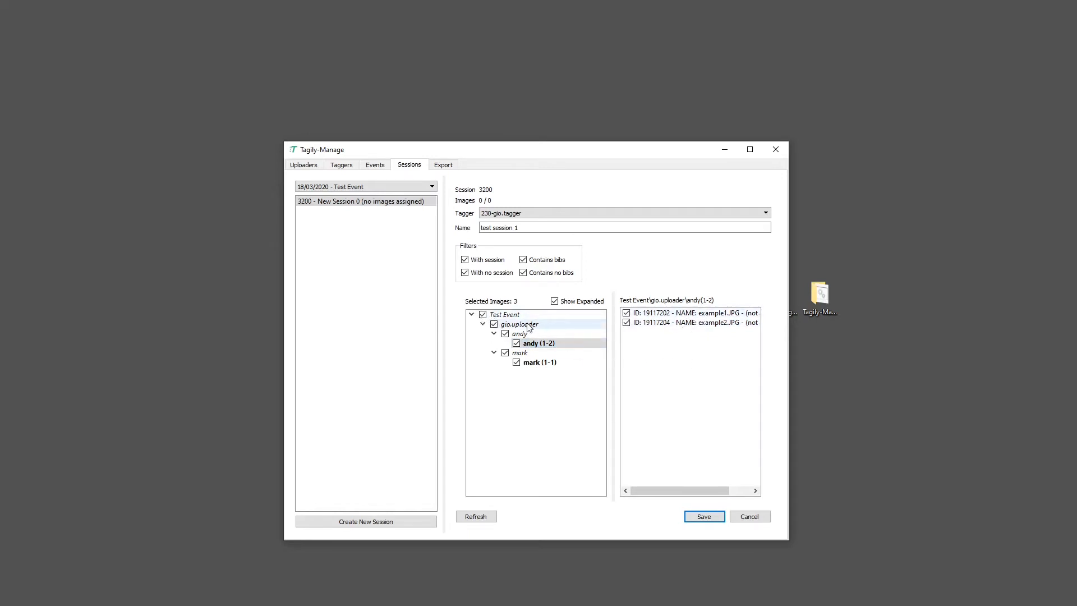
{"action": "left_click", "coordinate": [692, 518]}
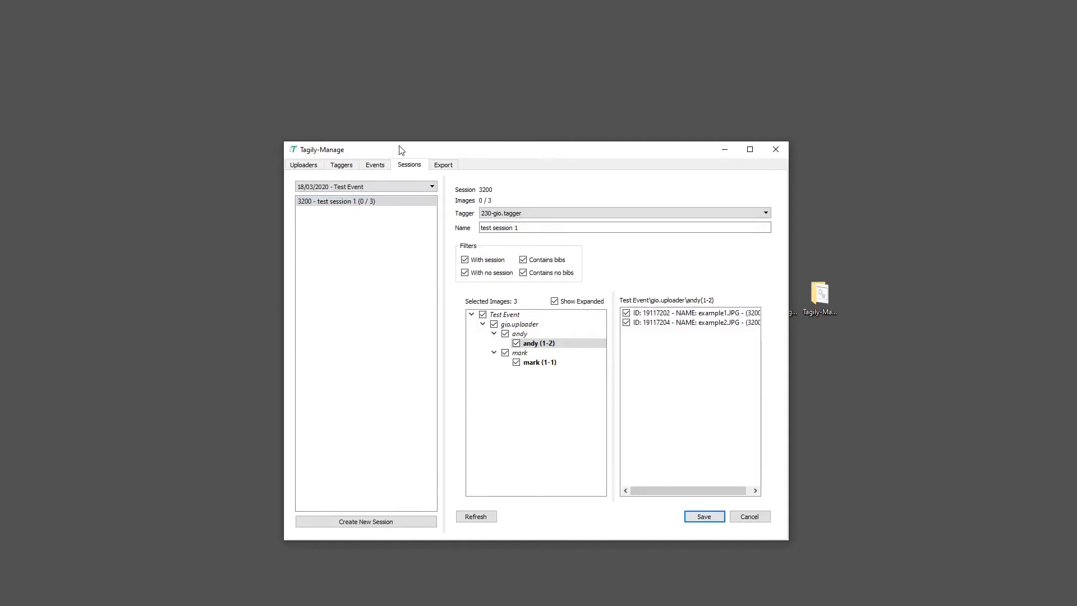
Switch to Tagily-Tagging and log in with the tagger's user name and account password
{"action": "left_click_drag", "start_coordinate": [398, 146], "coordinate": [0, 241]}
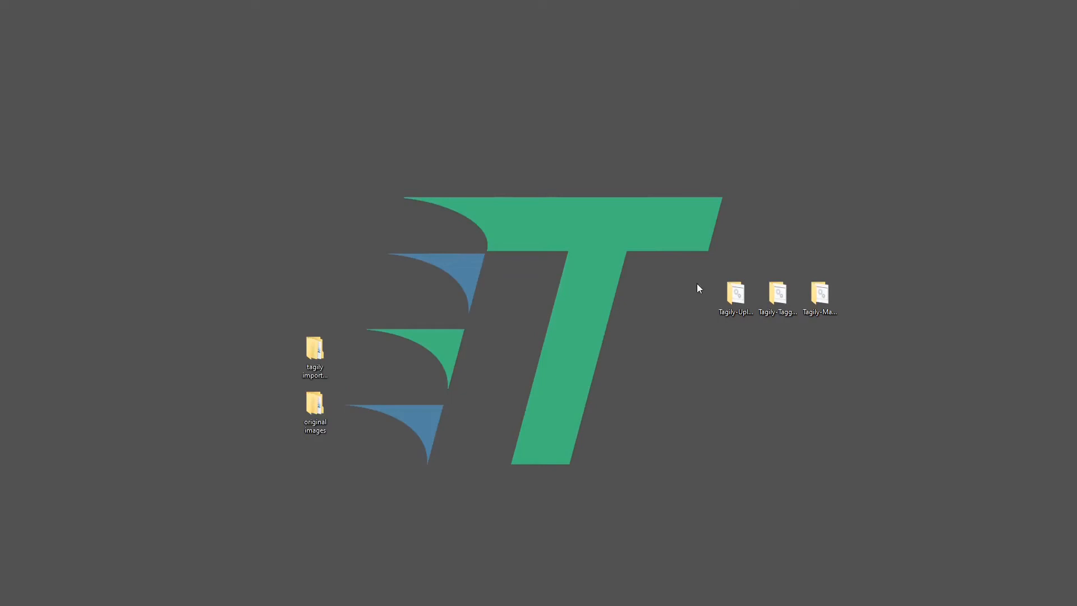
{"action": "double_click", "coordinate": [777, 294]}
{"action": "type", "text": "gi"}
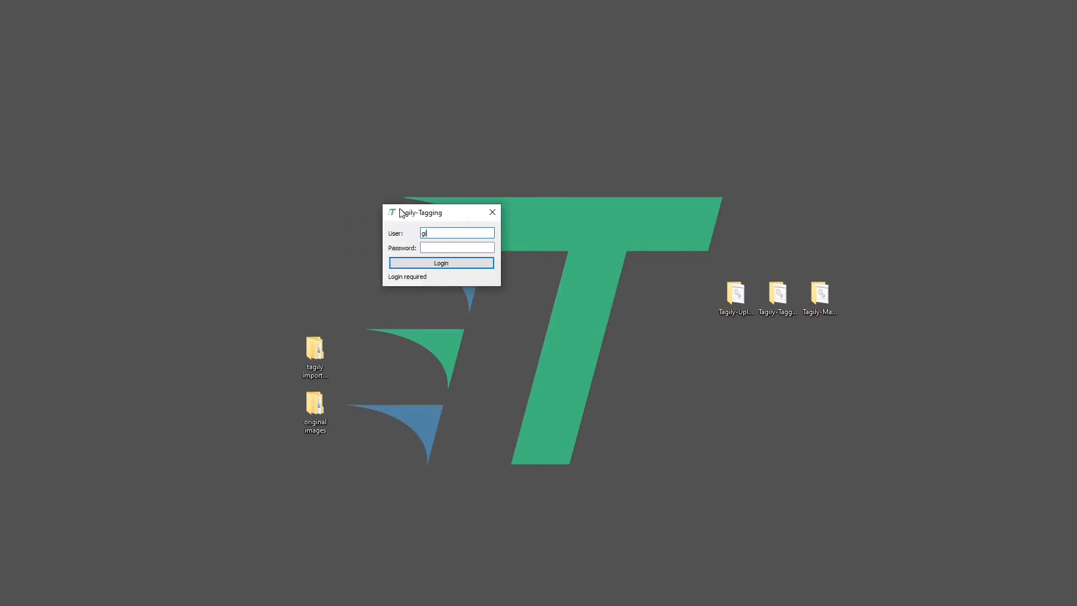
{"action": "type", "text": "o.tagger"}
{"action": "key", "text": "Tab"}
{"action": "type", "text": "••••••••"}
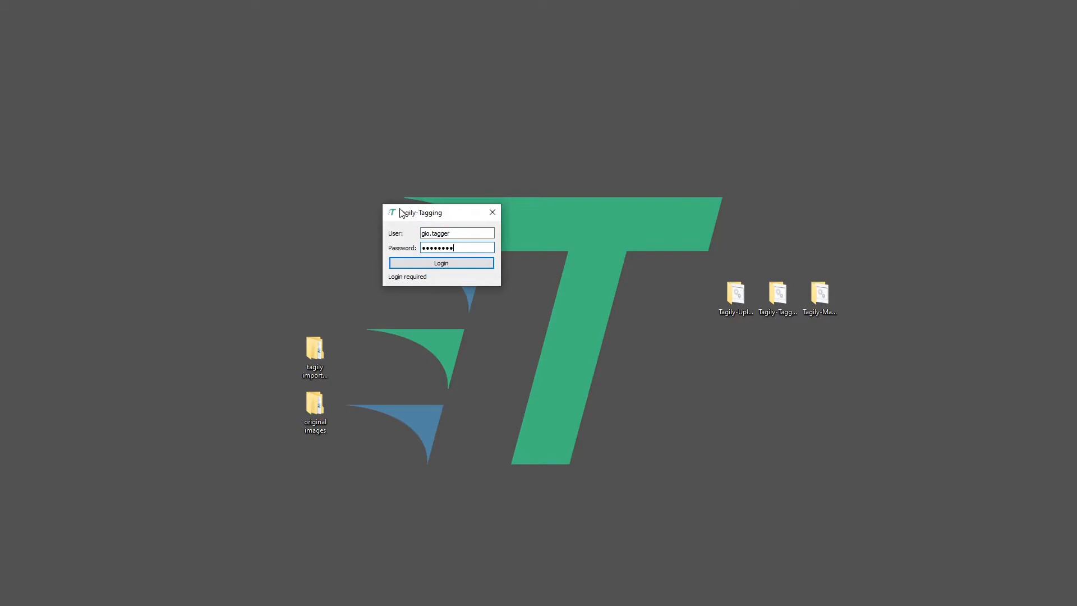
{"action": "left_click", "coordinate": [457, 261]}
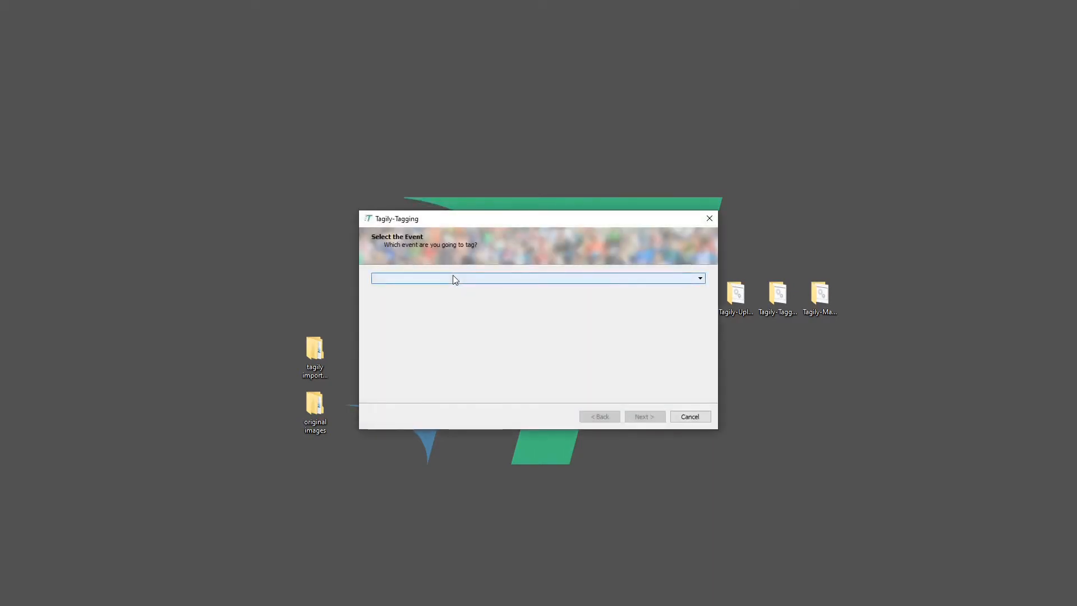
Choose the event "694 - Test Event" and the session "test session 1" for tagging
{"action": "left_click", "coordinate": [453, 278]}
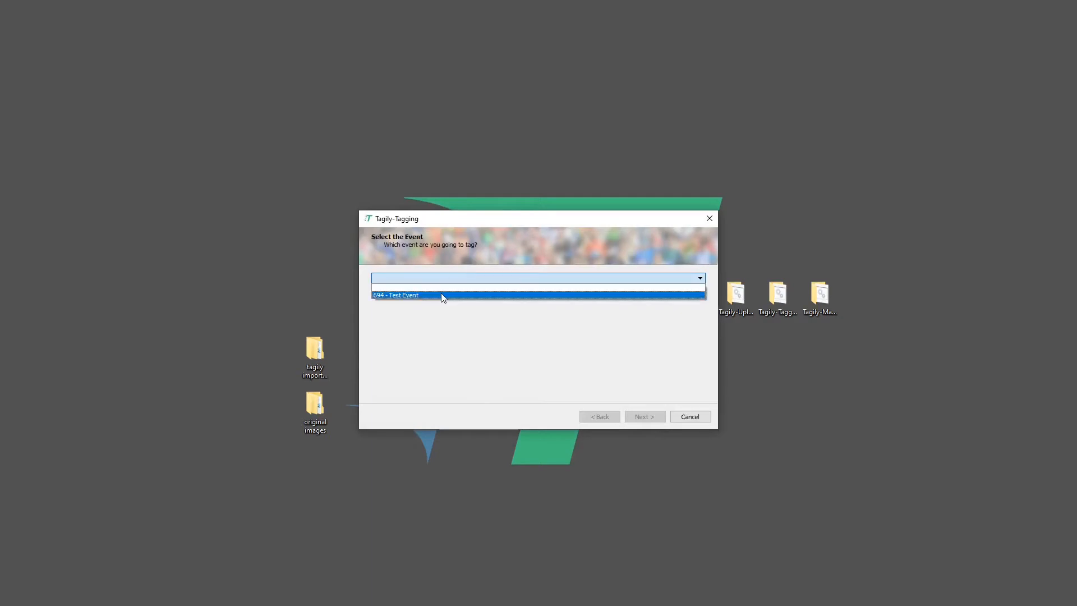
{"action": "left_click", "coordinate": [443, 295]}
{"action": "left_click", "coordinate": [644, 419]}
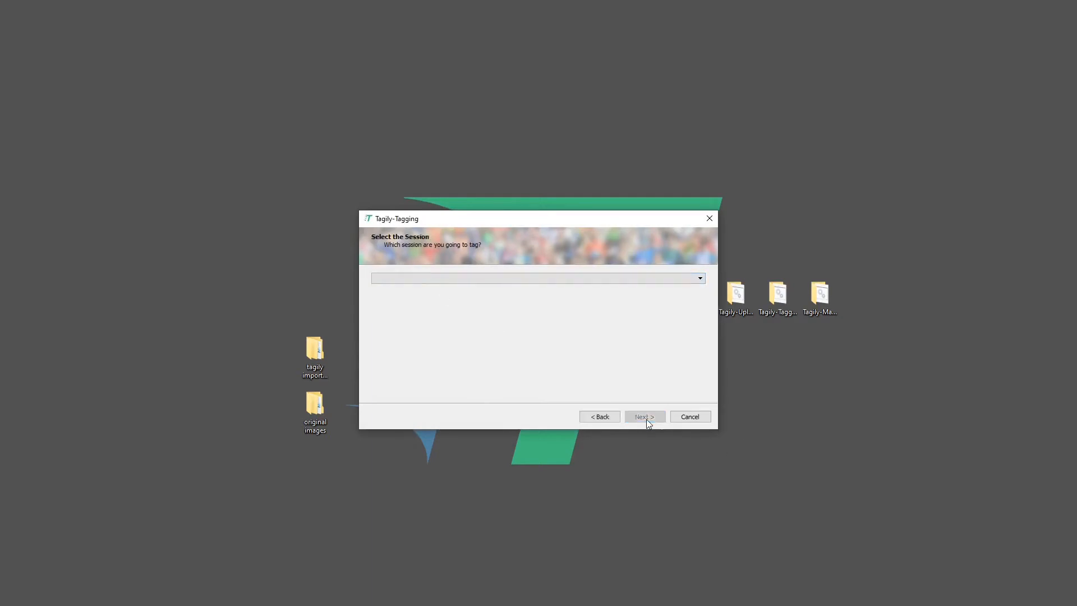
{"action": "left_click", "coordinate": [558, 277]}
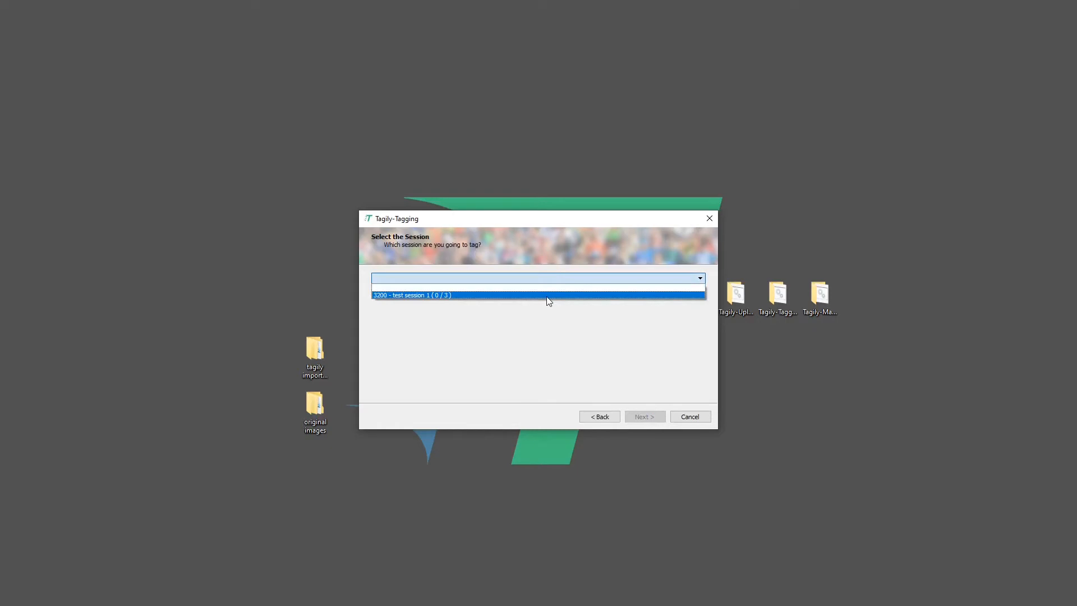
{"action": "left_click", "coordinate": [549, 296]}
{"action": "left_click", "coordinate": [644, 417]}
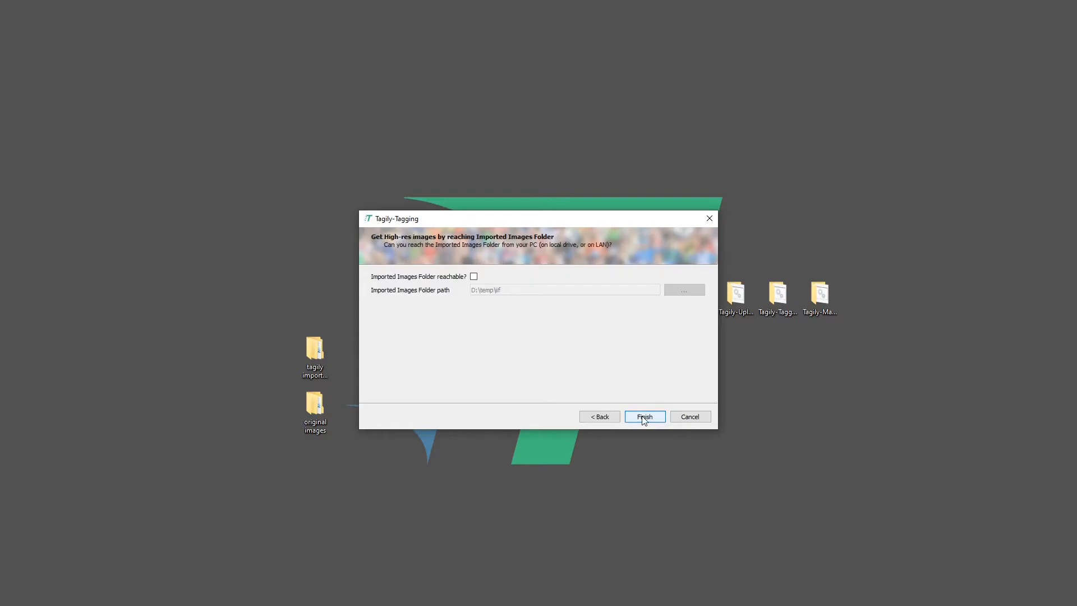
Mark the Imported Images Folder as reachable and set its path to the "tagily imported images" folder on the Desktop
{"action": "left_click_drag", "start_coordinate": [517, 217], "coordinate": [590, 218]}
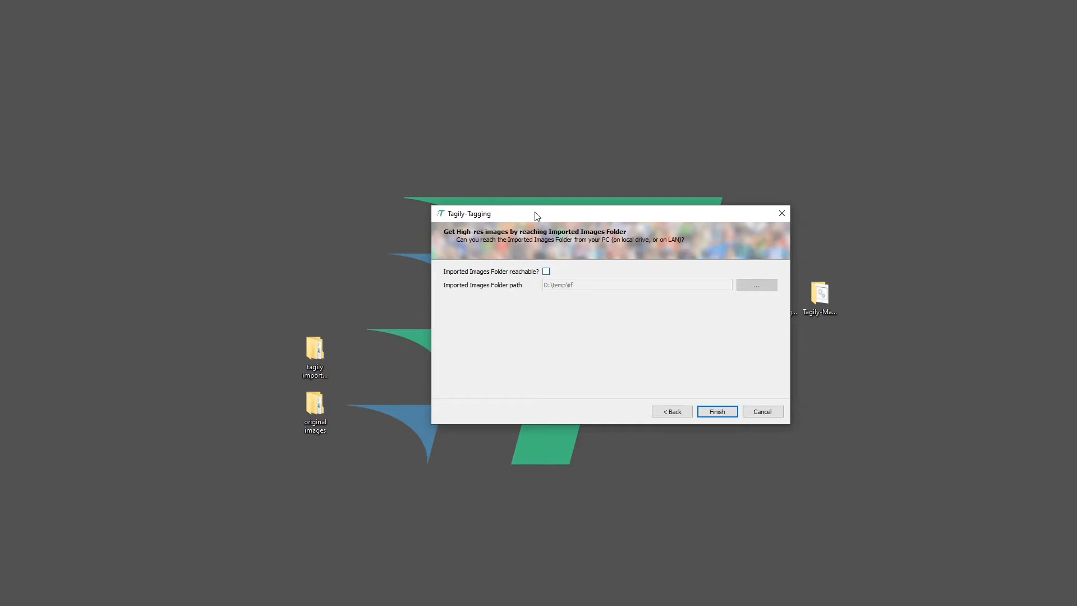
{"action": "left_click", "coordinate": [547, 273]}
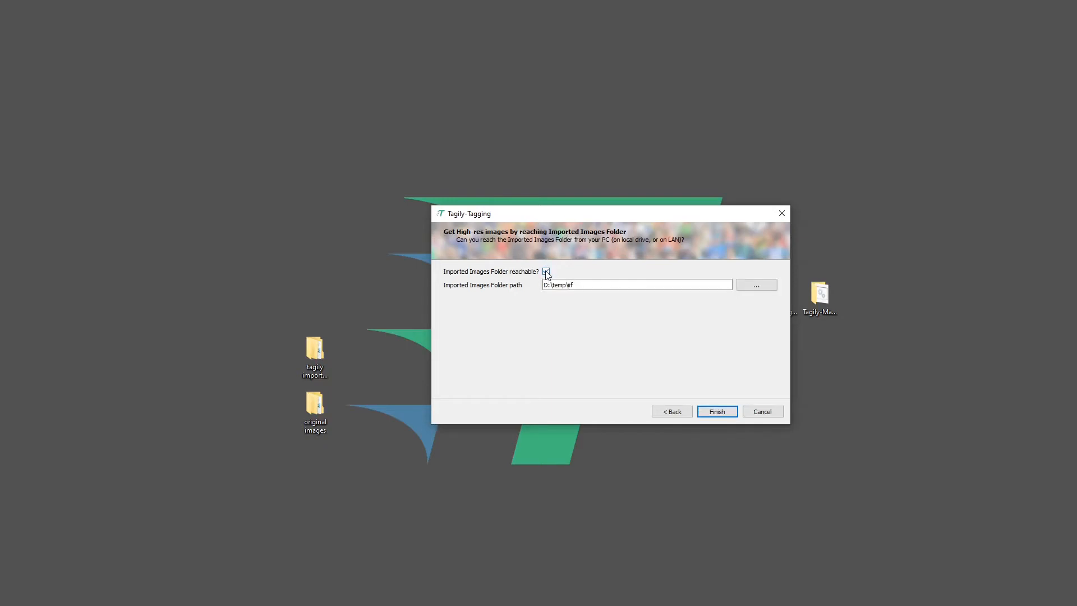
{"action": "left_click", "coordinate": [547, 274]}
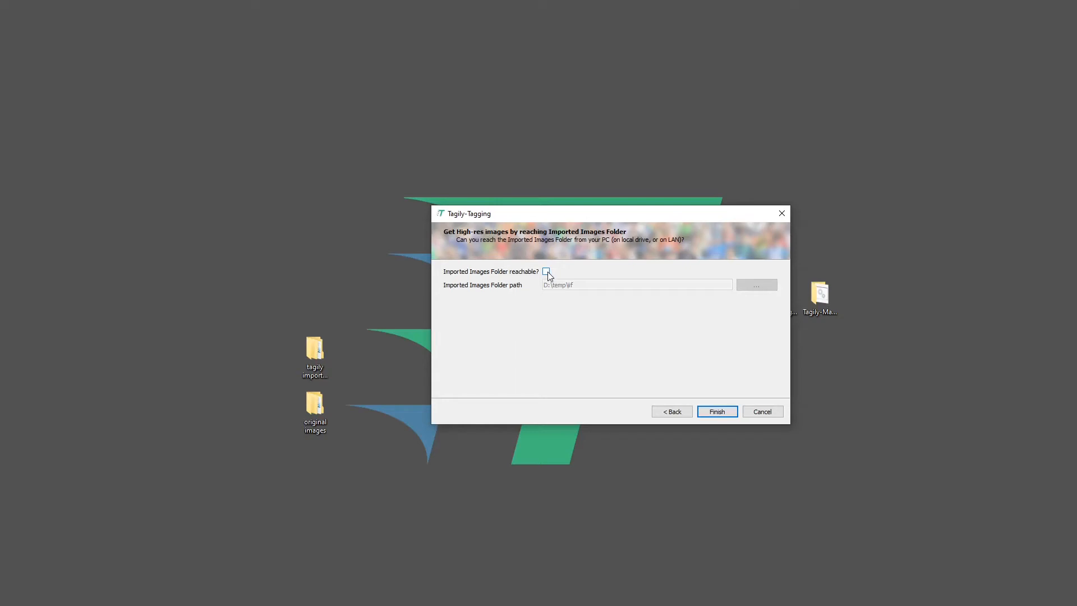
{"action": "left_click", "coordinate": [547, 274]}
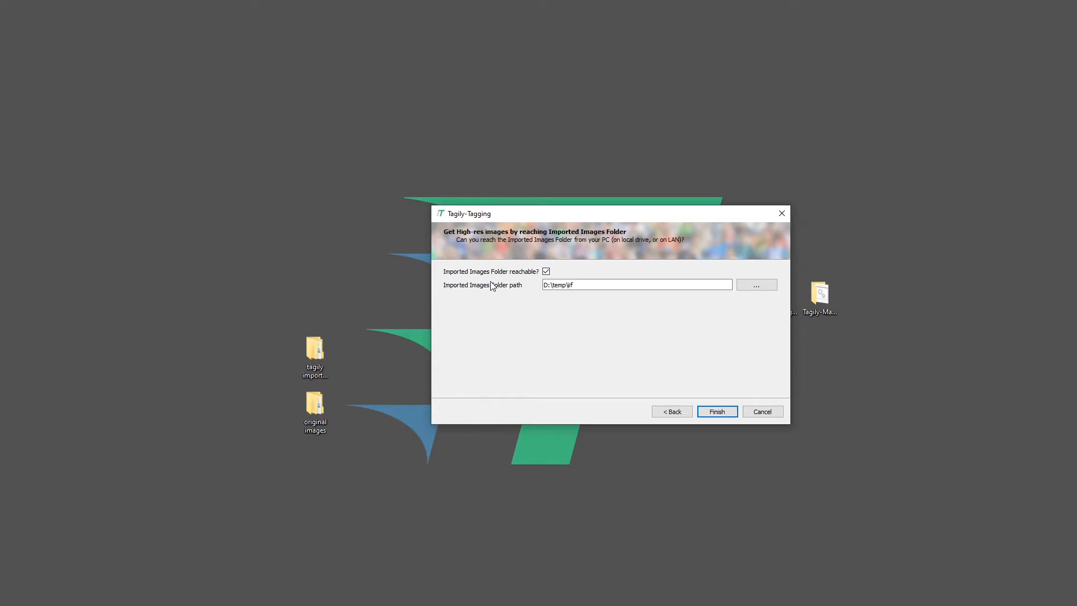
{"action": "left_click", "coordinate": [746, 285]}
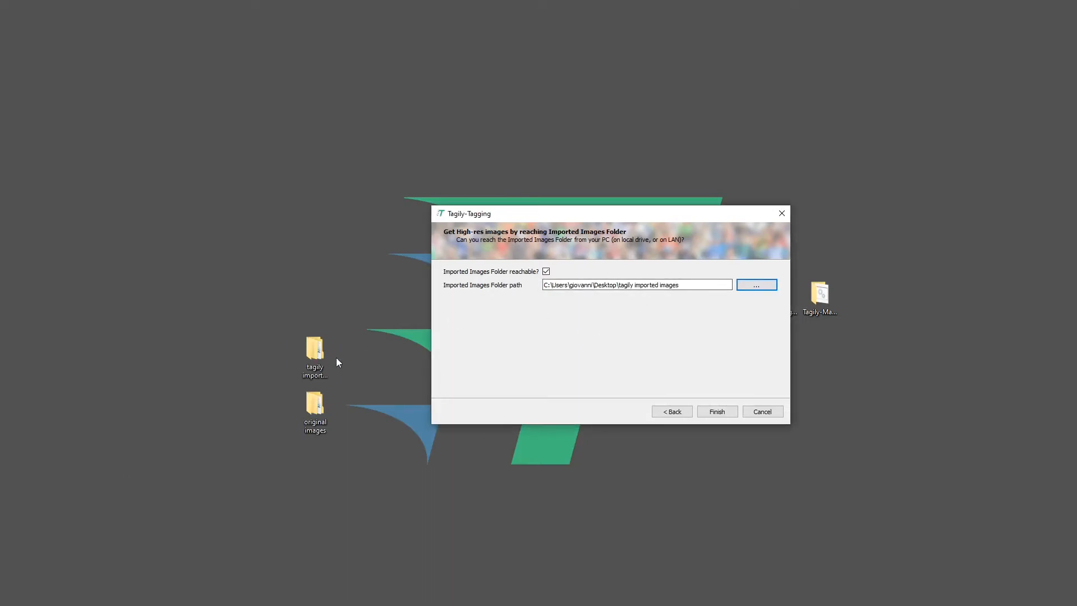
Locate the "tagily imported images" and "original images" folders on the desktop to distinguish them
{"action": "left_click", "coordinate": [318, 358]}
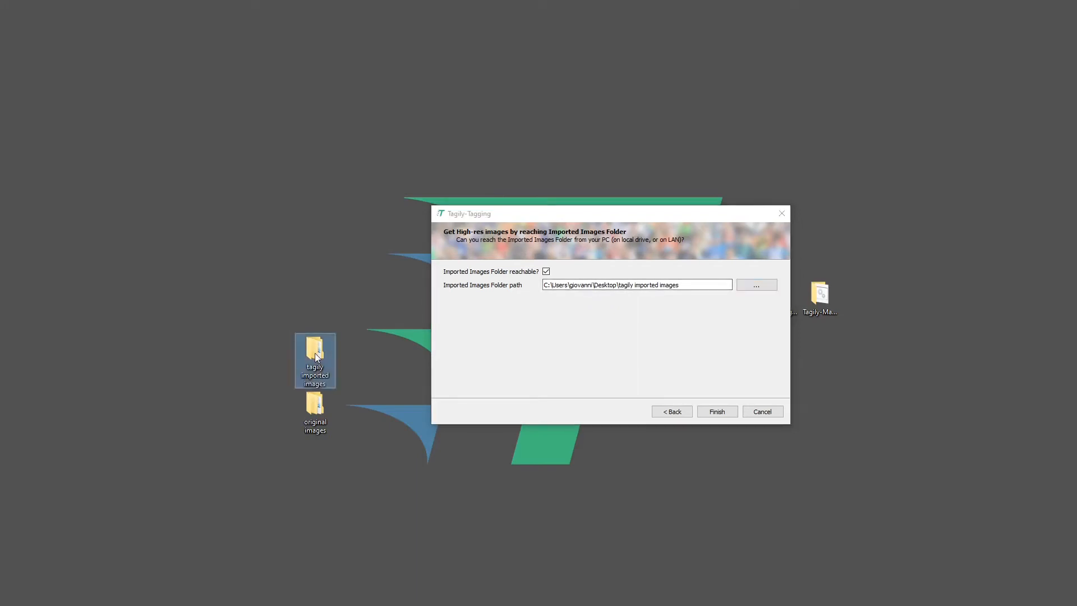
{"action": "left_click", "coordinate": [317, 428]}
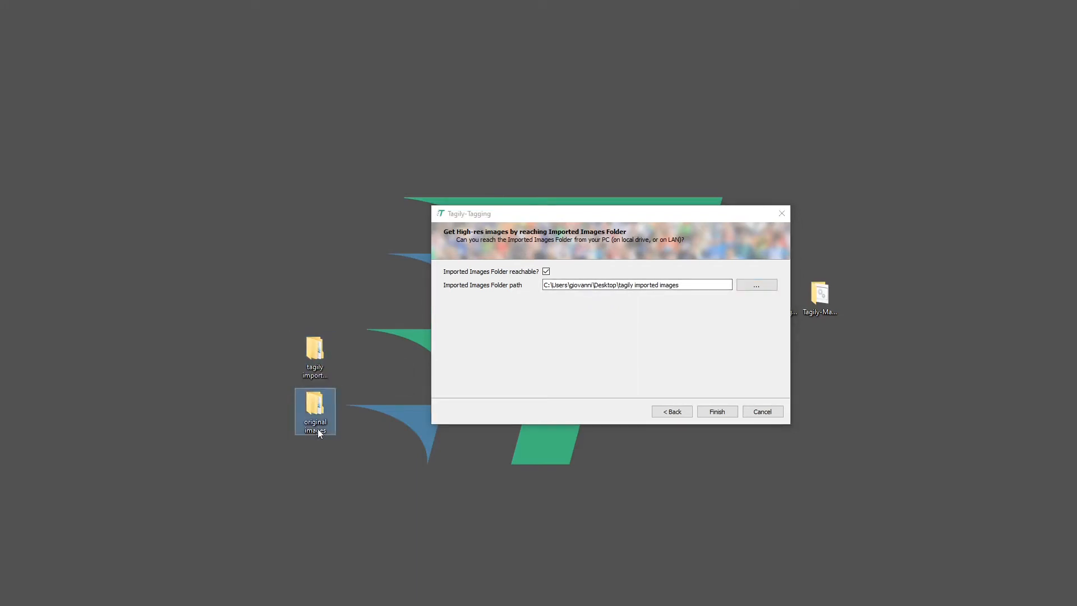
{"action": "left_click", "coordinate": [320, 372]}
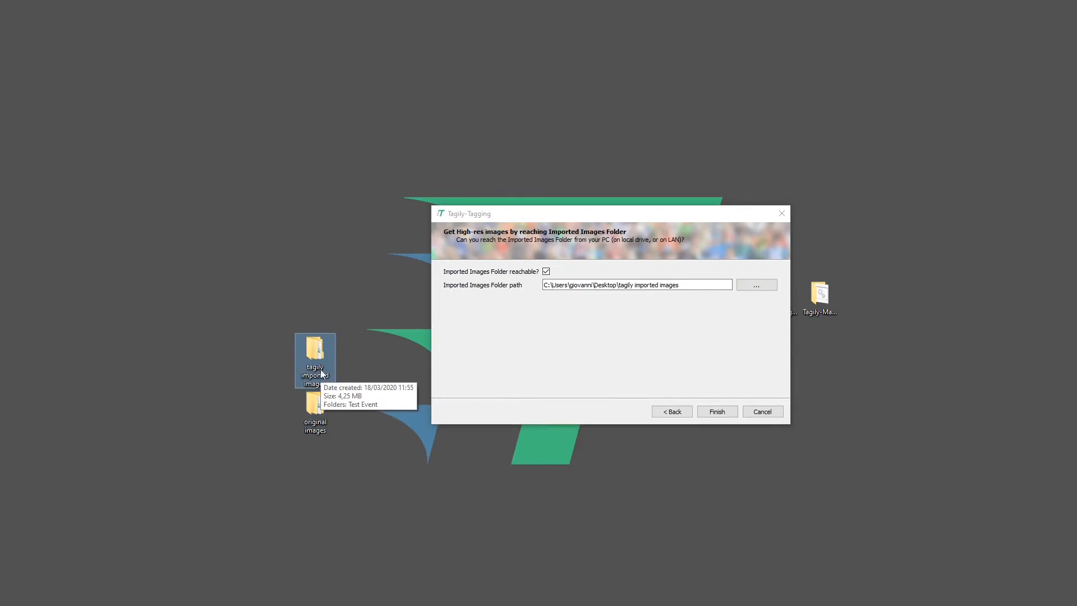
Set the Imported Images Folder path to the "Test Event" subfolder inside "tagily imported images"
{"action": "left_click", "coordinate": [756, 285]}
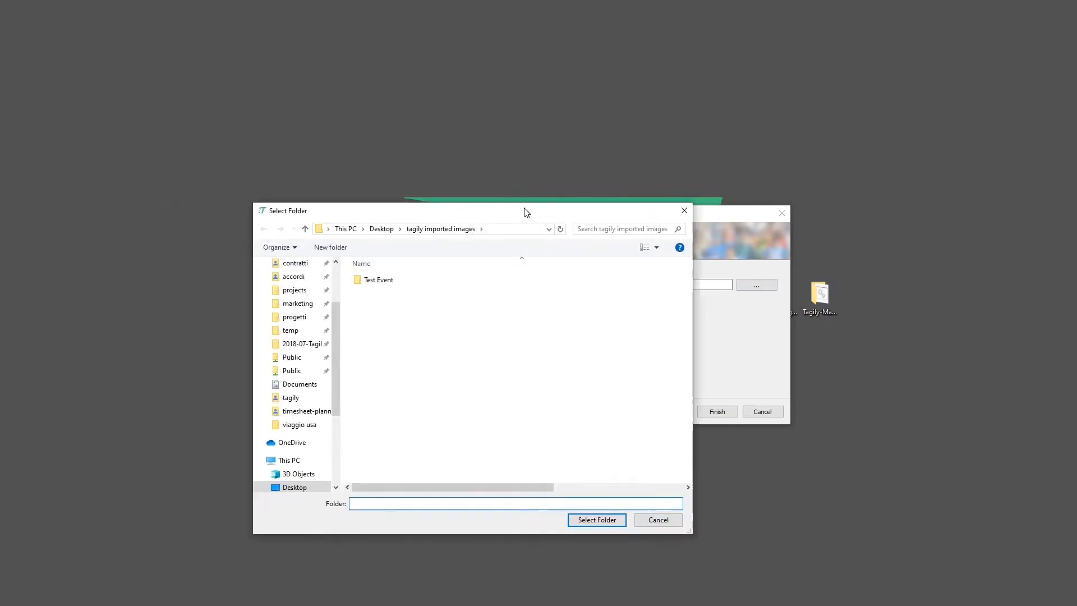
{"action": "left_click_drag", "start_coordinate": [413, 211], "coordinate": [386, 294]}
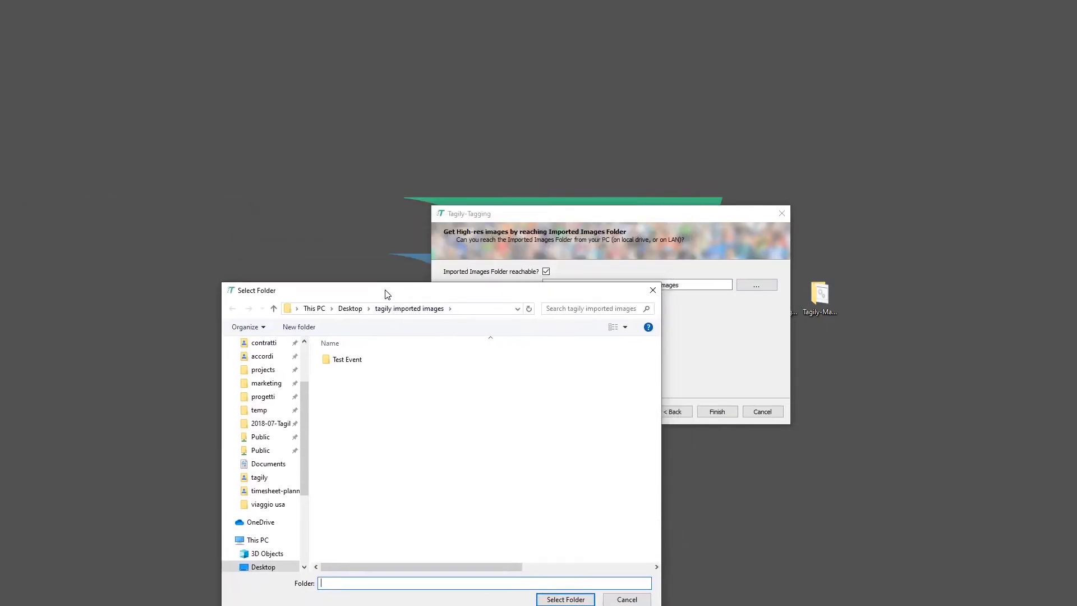
{"action": "left_click", "coordinate": [465, 311]}
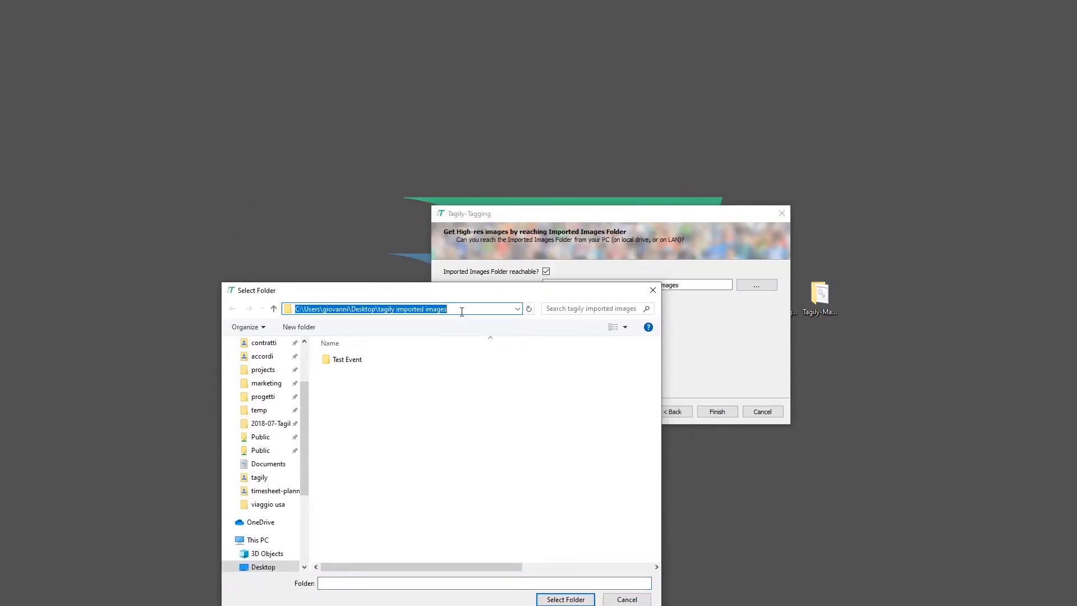
{"action": "left_click", "coordinate": [358, 367]}
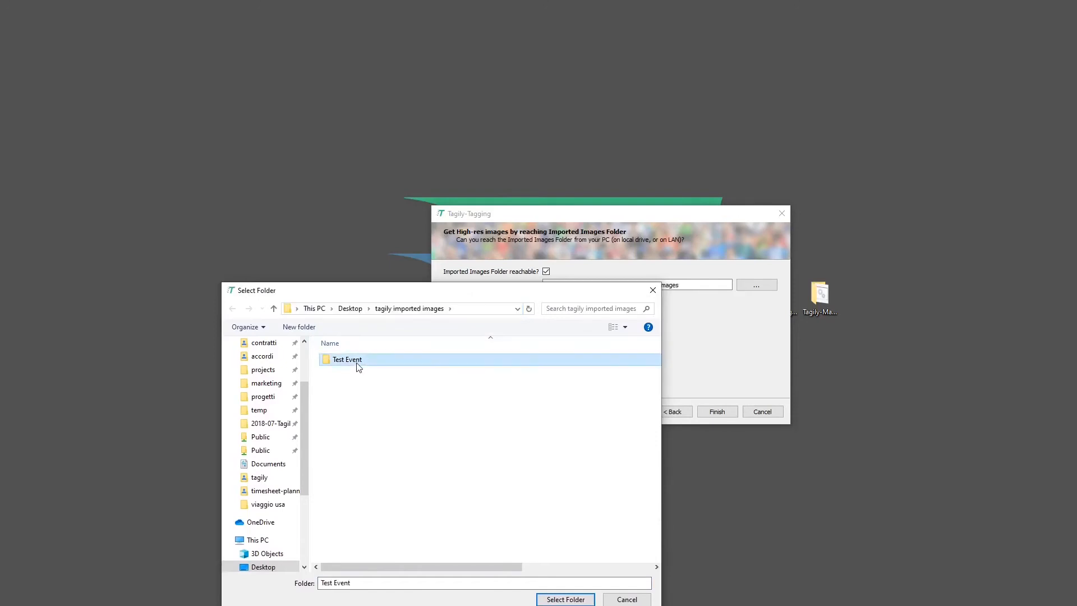
{"action": "left_click", "coordinate": [456, 309]}
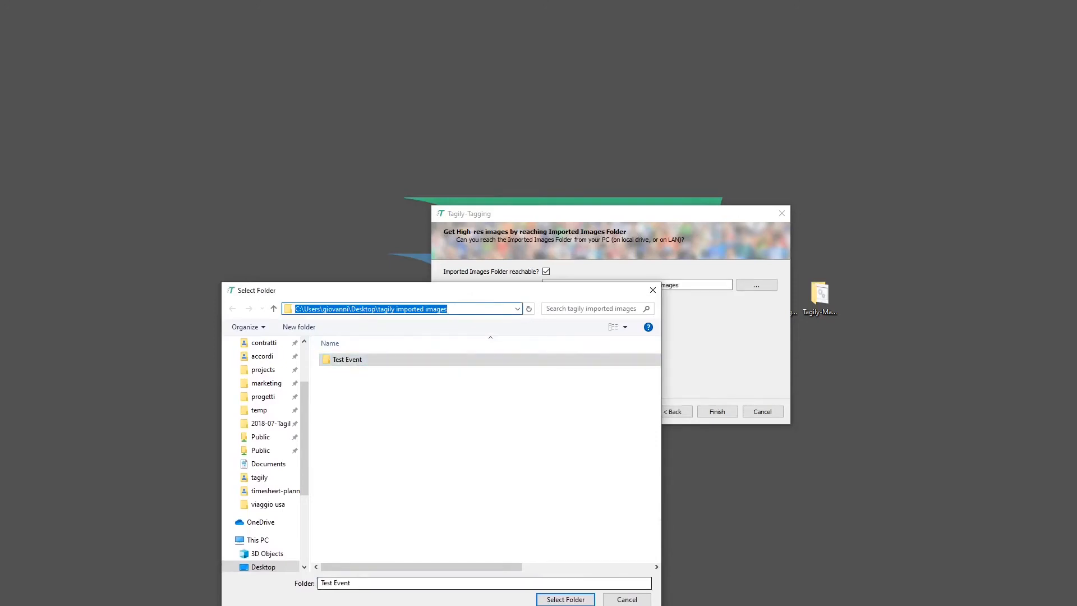
{"action": "left_click", "coordinate": [567, 599]}
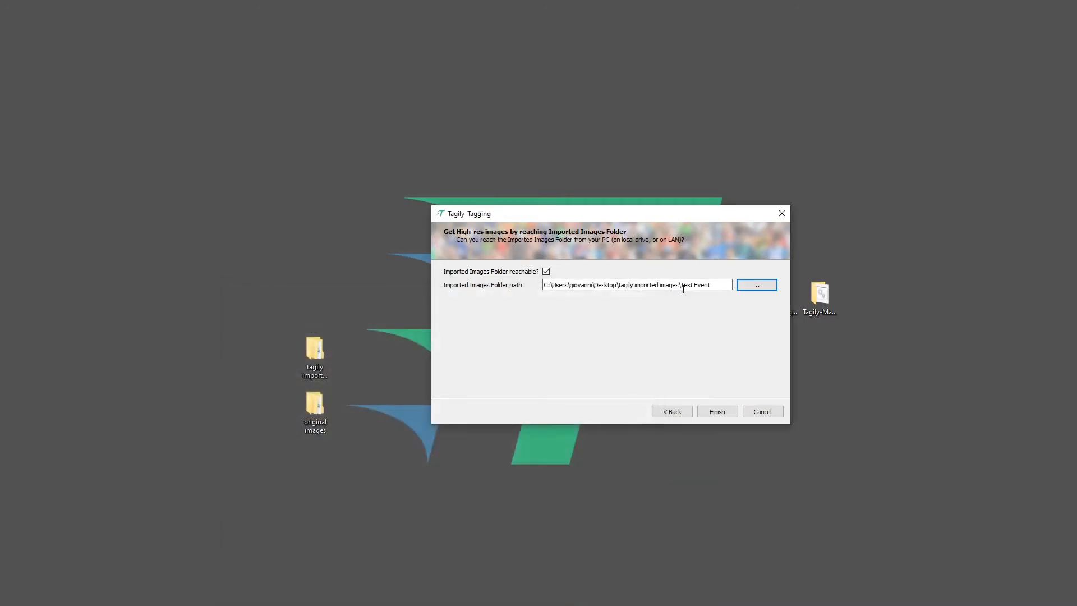
Remove "Test Event" from the Imported Images Folder path so it ends at "tagily imported images"
{"action": "left_click_drag", "start_coordinate": [679, 285], "coordinate": [716, 284]}
{"action": "key", "text": "BackSpace"}
{"action": "key", "text": "ctrl+a"}
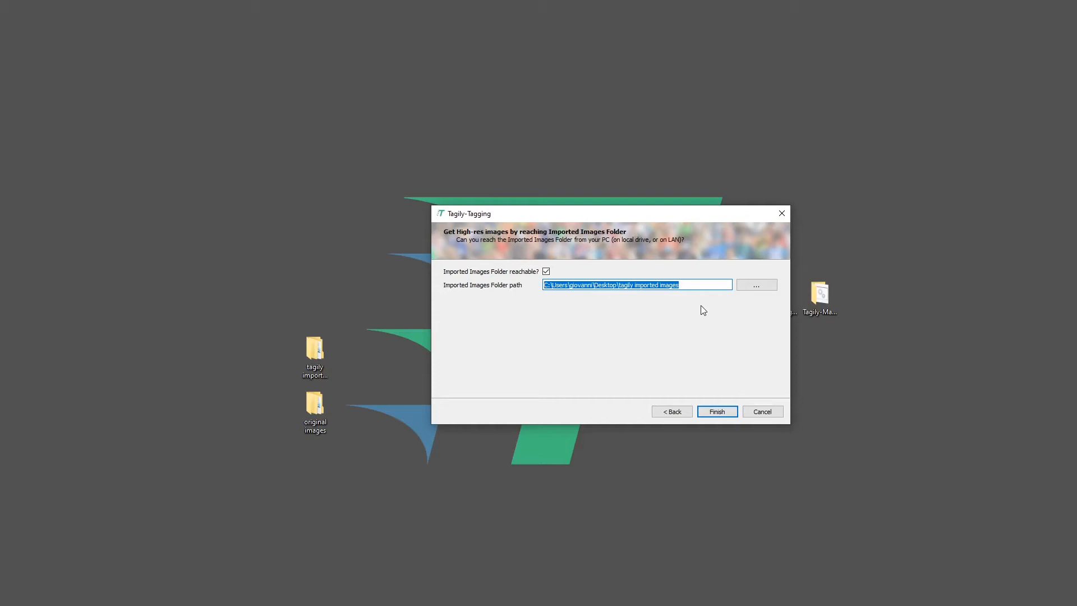
Mark the Imported Images Folder as not reachable, then finish the setup and show the tagging session in a maximized window
{"action": "left_click", "coordinate": [546, 271]}
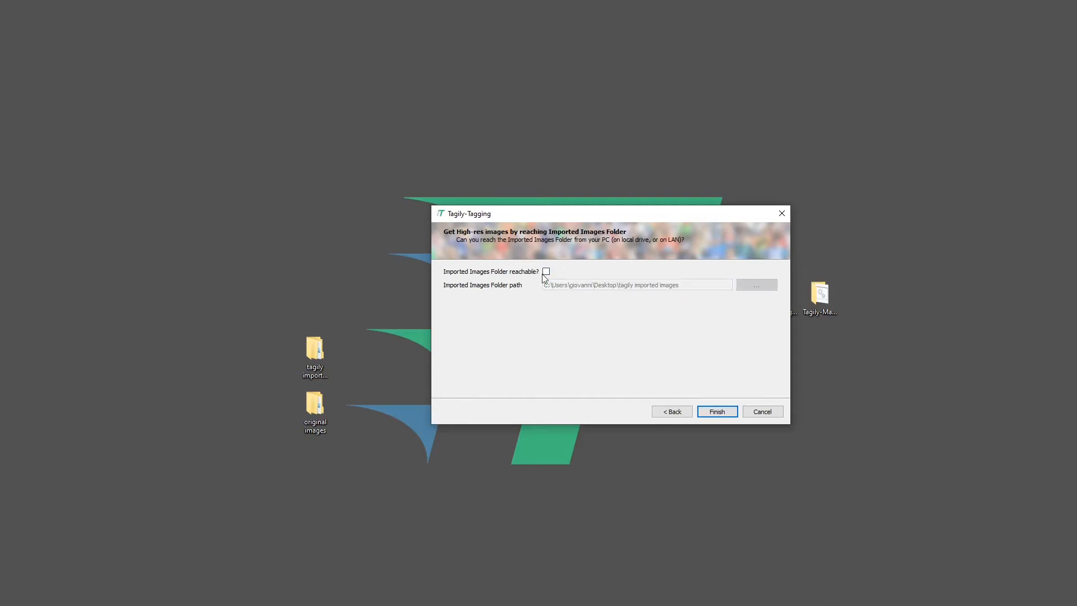
{"action": "left_click", "coordinate": [717, 412]}
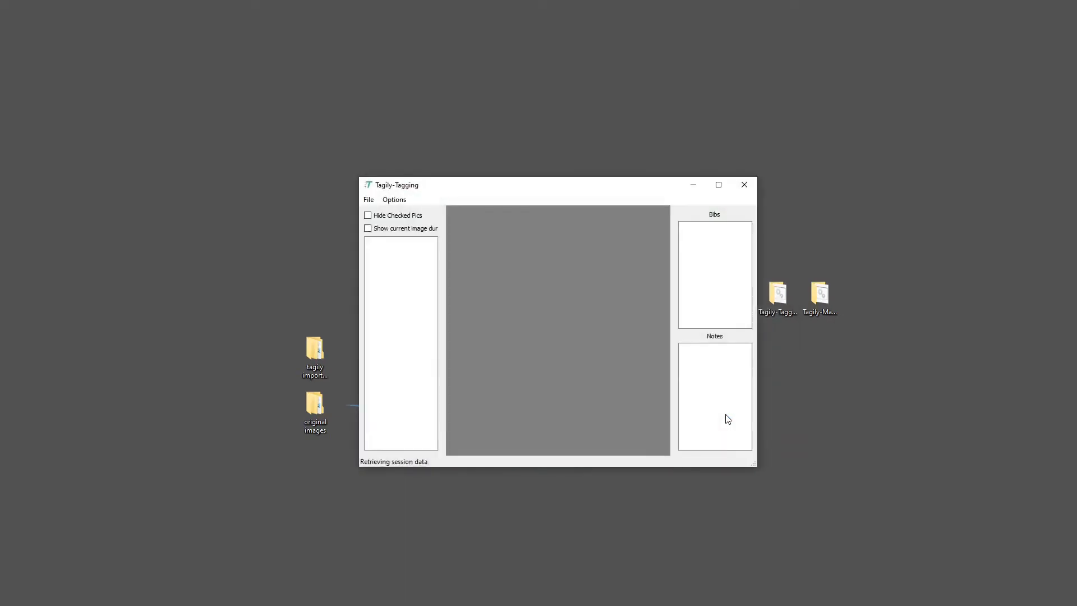
{"action": "double_click", "coordinate": [593, 184]}
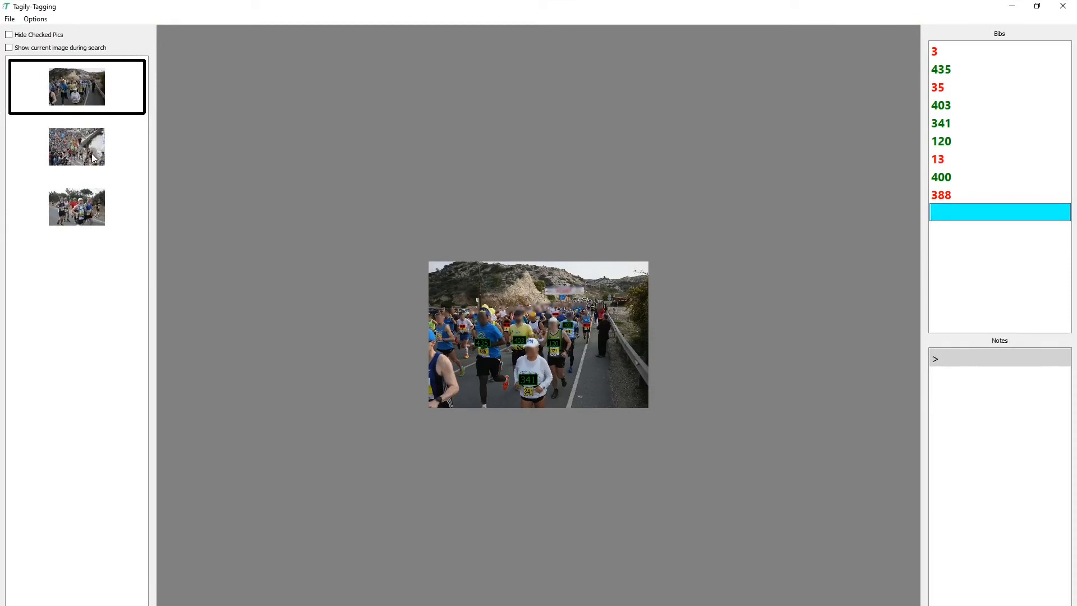
Examine the first photo up close to compare the tagged bib labels with the runners' bib numbers
{"action": "scroll", "coordinate": [571, 327], "scroll_direction": "up", "scroll_amount": 1}
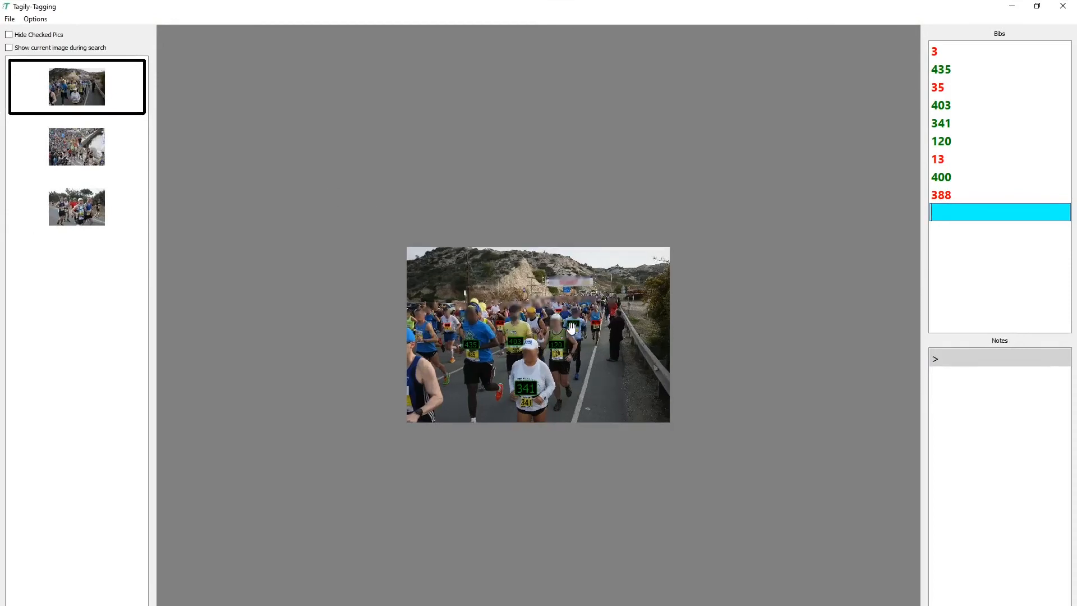
{"action": "scroll", "coordinate": [555, 339], "scroll_direction": "up", "scroll_amount": 3}
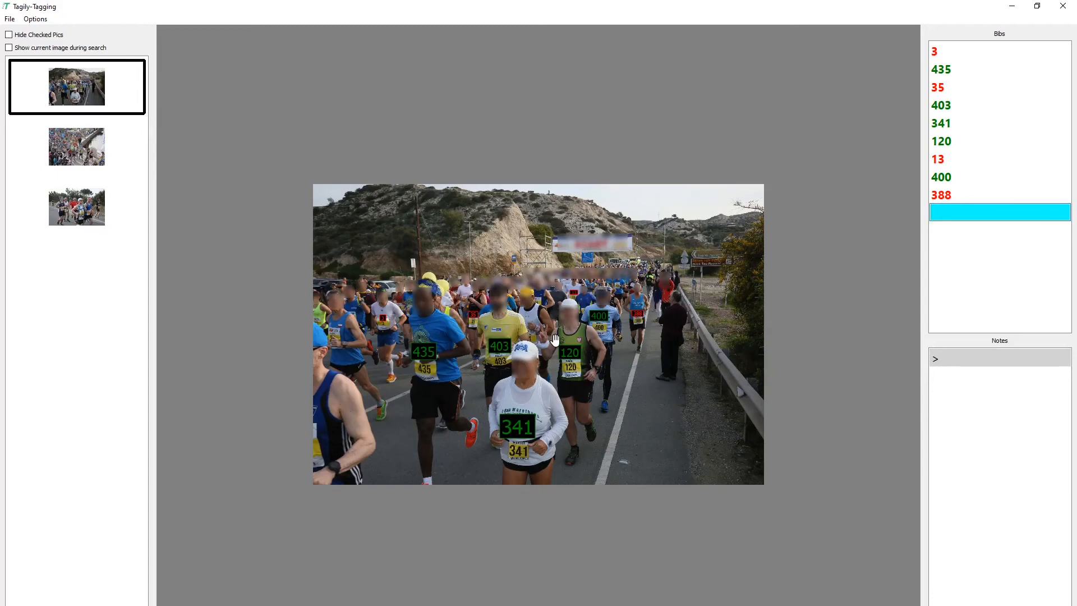
{"action": "scroll", "coordinate": [529, 487], "scroll_direction": "up", "scroll_amount": 2}
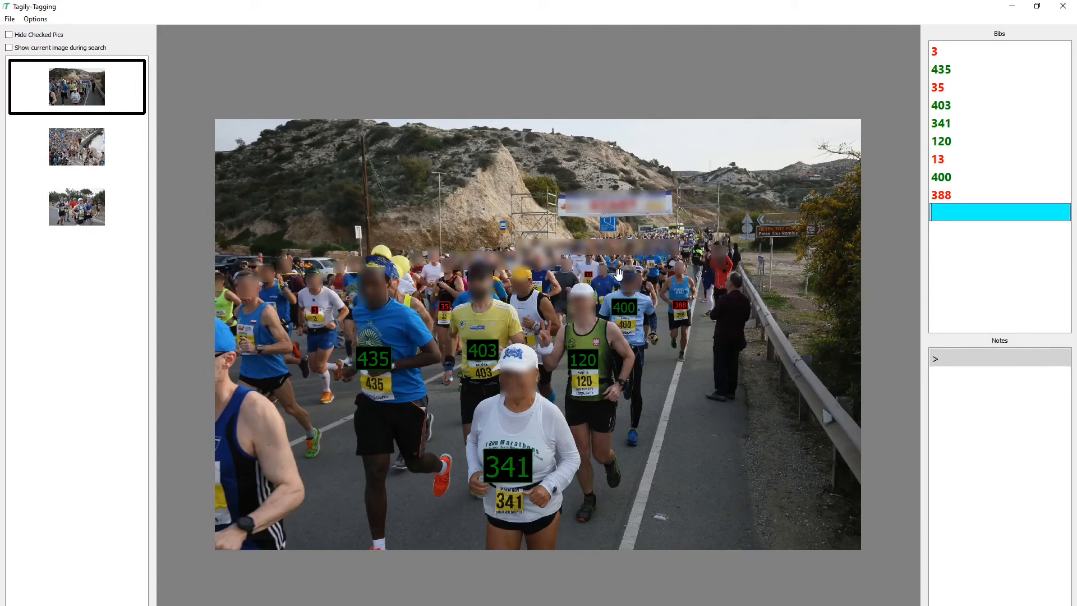
{"action": "scroll", "coordinate": [618, 274], "scroll_direction": "up", "scroll_amount": 2}
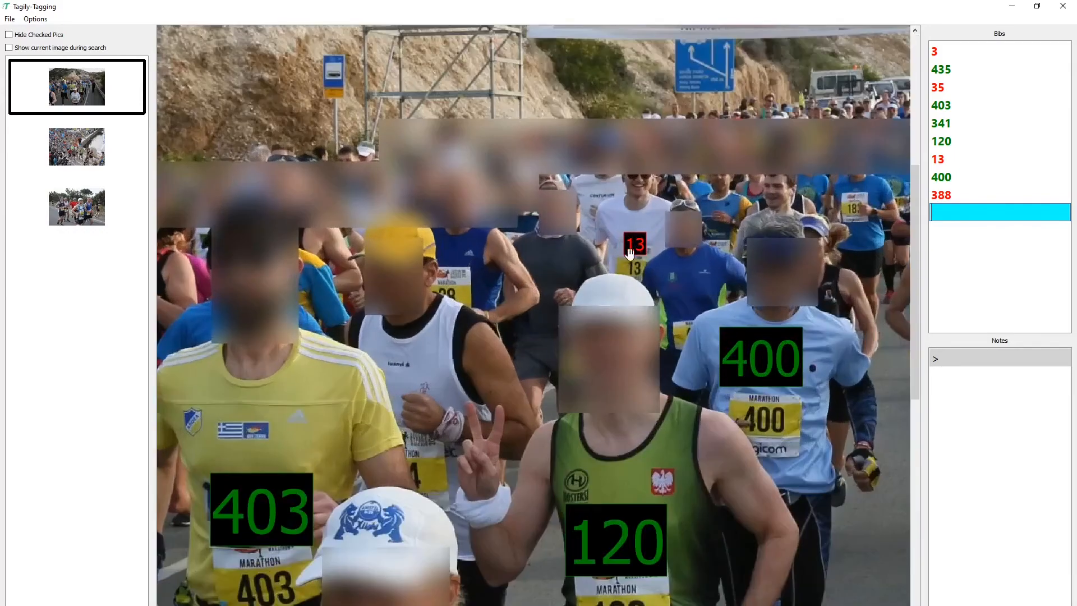
{"action": "scroll", "coordinate": [635, 199], "scroll_direction": "down", "scroll_amount": 2}
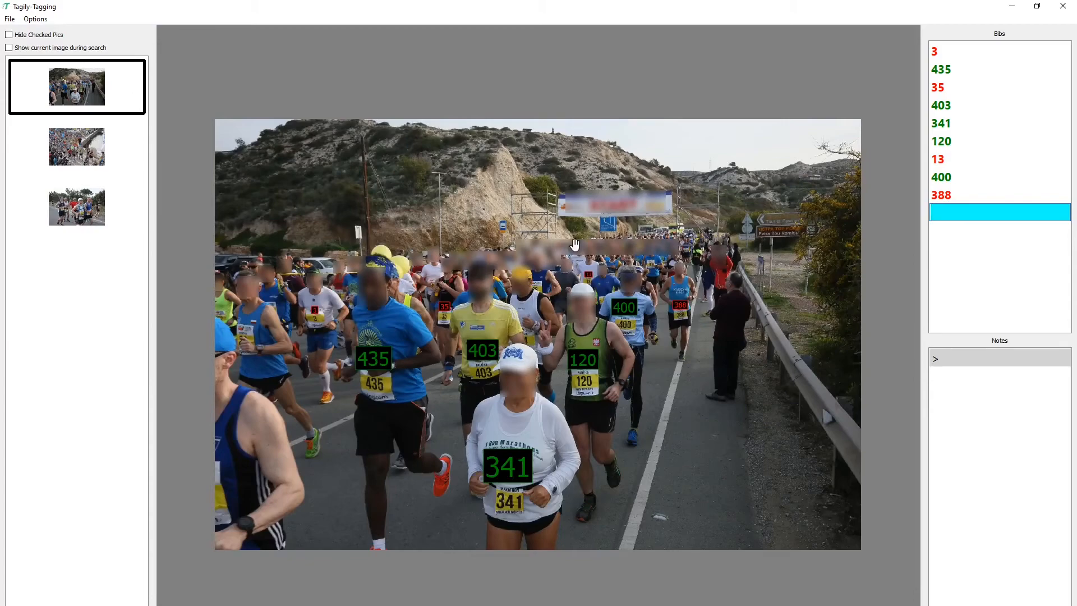
Add the missing bib number 1026 to the second photo, for the runner in the maroon Low Fell vest
{"action": "left_click", "coordinate": [102, 151]}
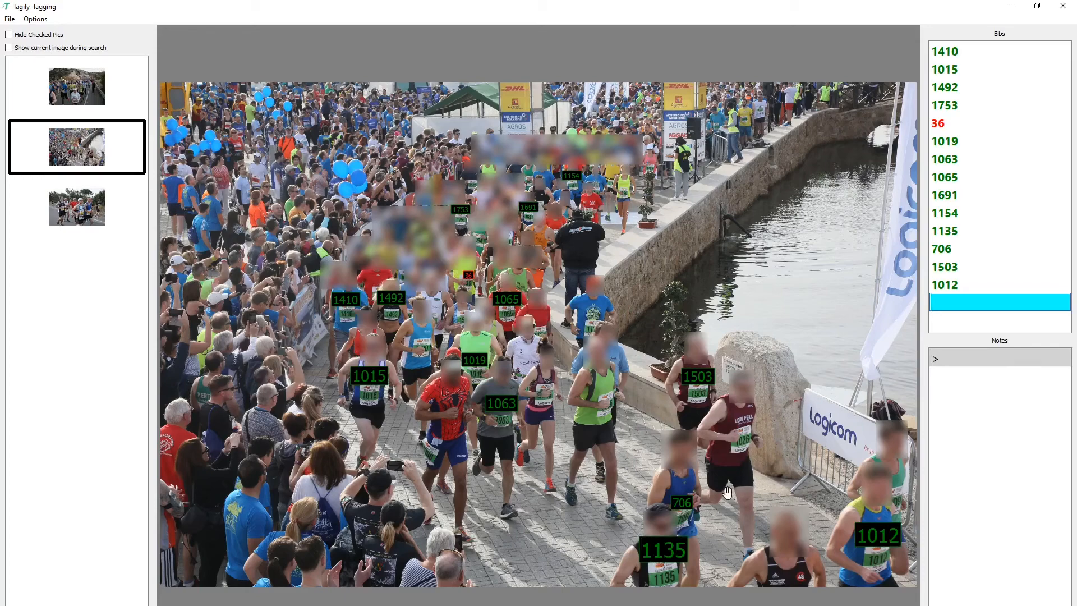
{"action": "scroll", "coordinate": [723, 472], "scroll_direction": "up", "scroll_amount": 3}
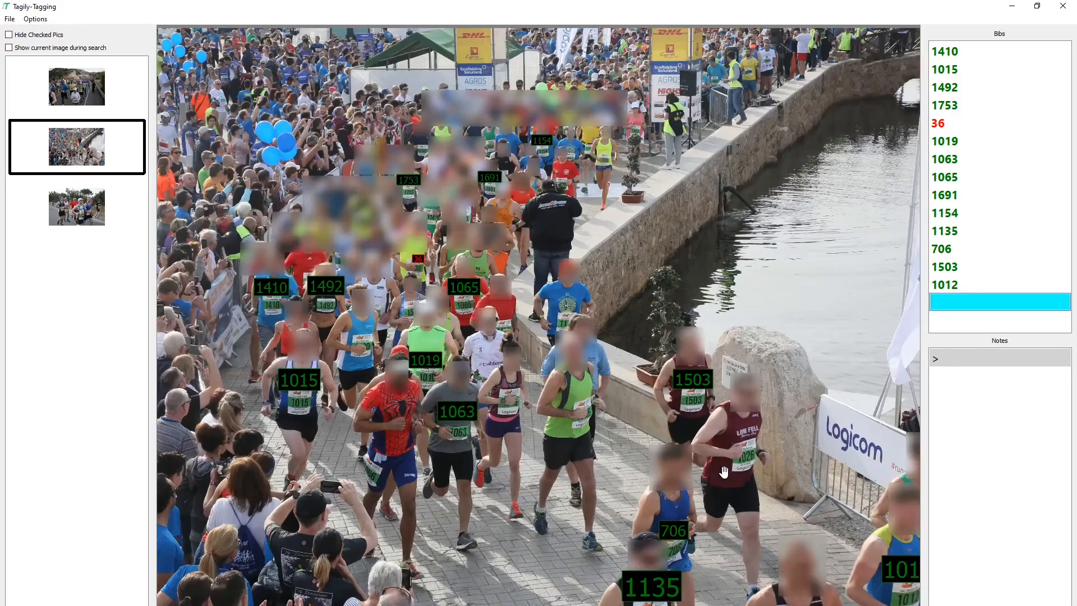
{"action": "scroll", "coordinate": [723, 472], "scroll_direction": "up", "scroll_amount": 2}
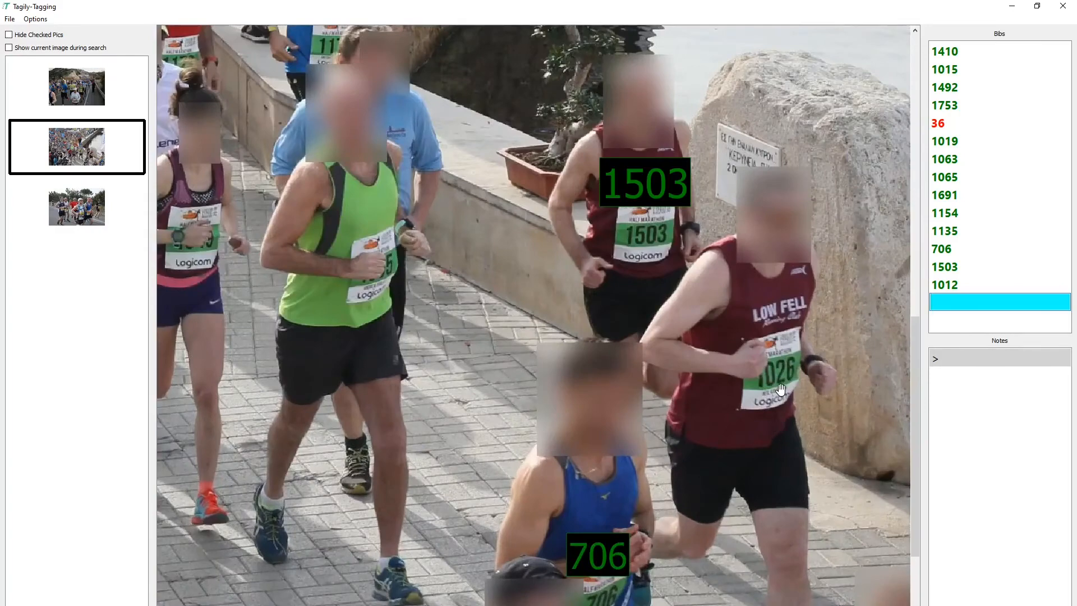
{"action": "scroll", "coordinate": [778, 388], "scroll_direction": "down", "scroll_amount": 3}
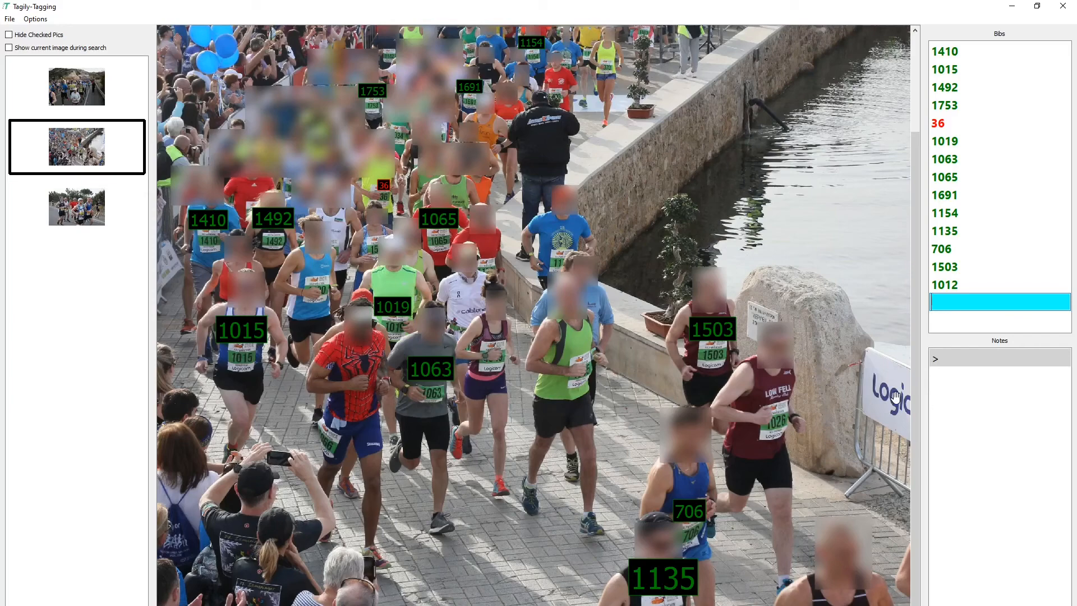
{"action": "type", "text": "1026"}
{"action": "key", "text": "Return"}
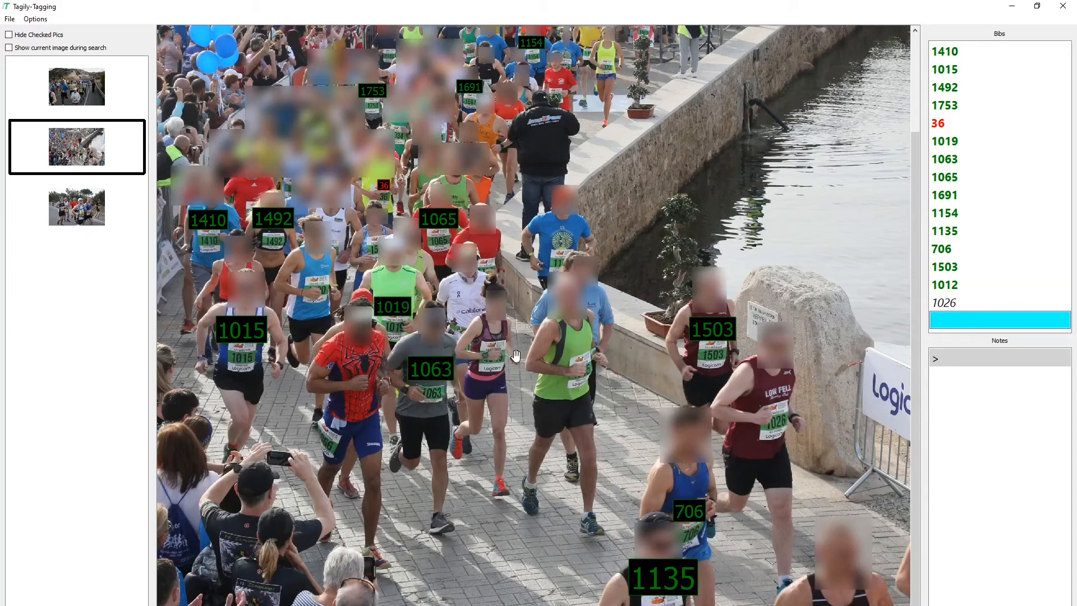
Check the red 36 tag in the second photo up close and delete it from the bibs list
{"action": "scroll", "coordinate": [432, 345], "scroll_direction": "up", "scroll_amount": 3}
{"action": "scroll", "coordinate": [384, 279], "scroll_direction": "down", "scroll_amount": 3}
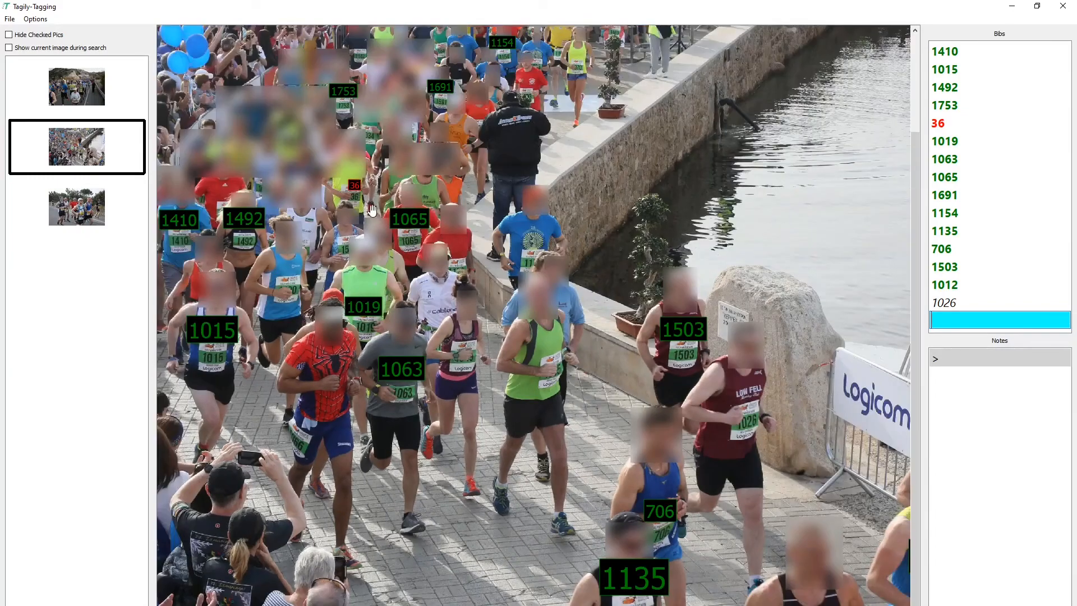
{"action": "scroll", "coordinate": [371, 210], "scroll_direction": "up", "scroll_amount": 1}
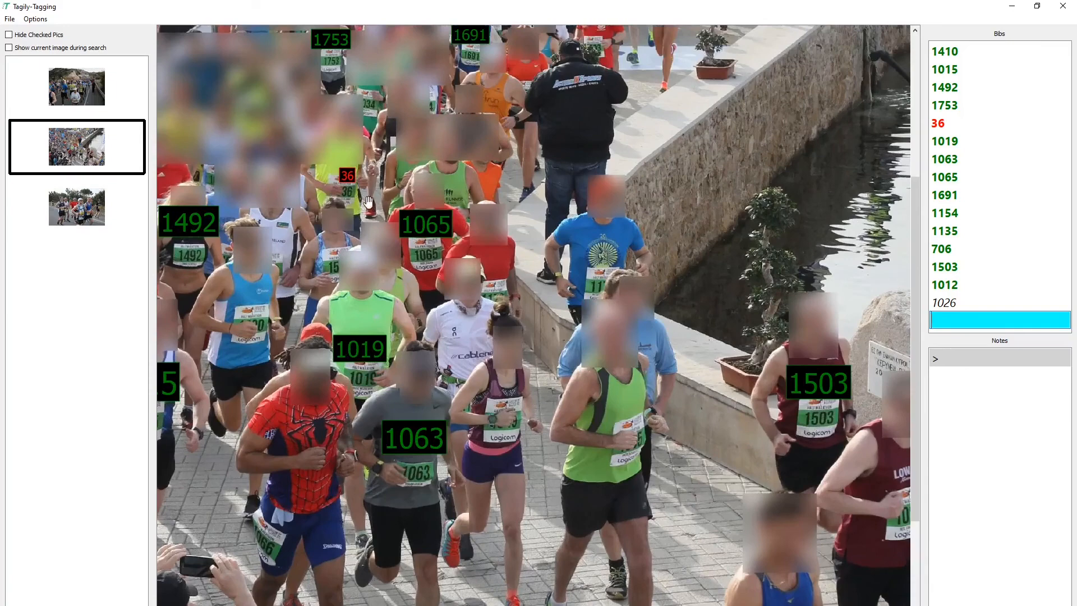
{"action": "scroll", "coordinate": [359, 204], "scroll_direction": "up", "scroll_amount": 2}
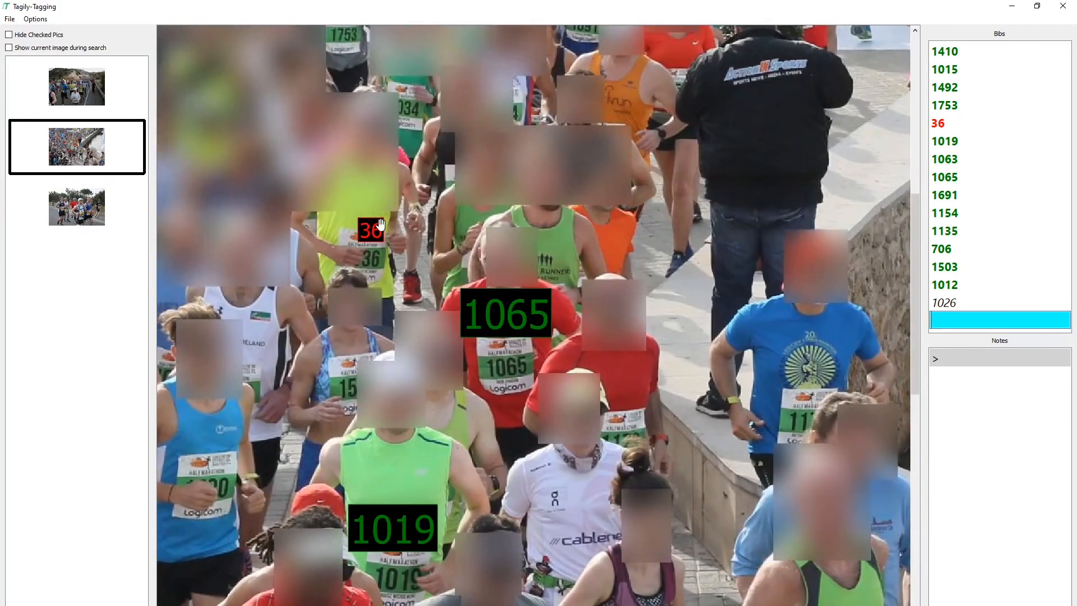
{"action": "left_click", "coordinate": [1054, 123]}
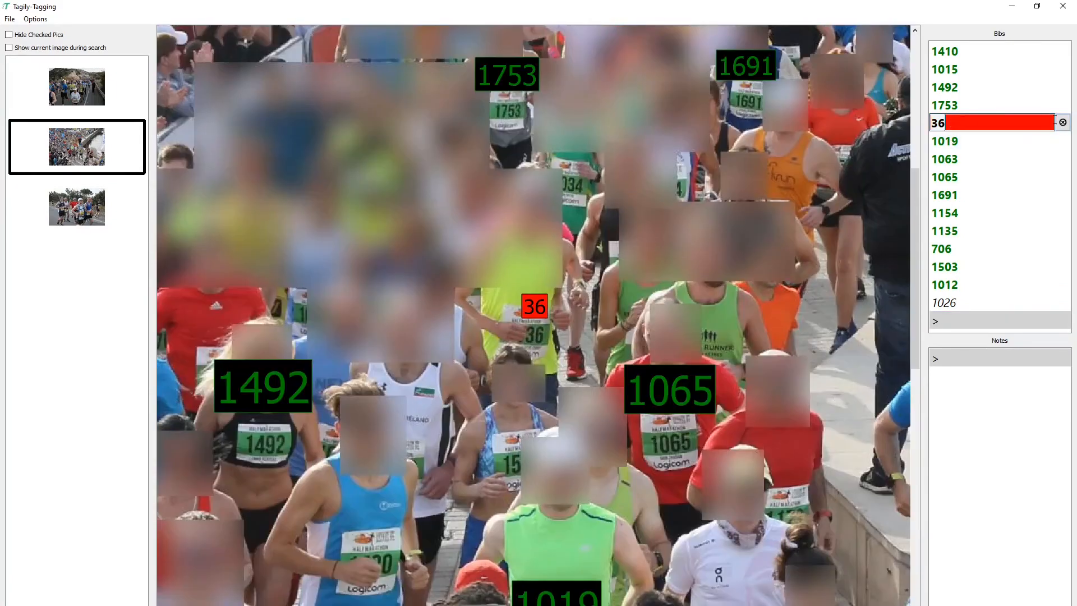
{"action": "left_click", "coordinate": [1063, 122]}
{"action": "scroll", "coordinate": [455, 245], "scroll_direction": "down", "scroll_amount": 5}
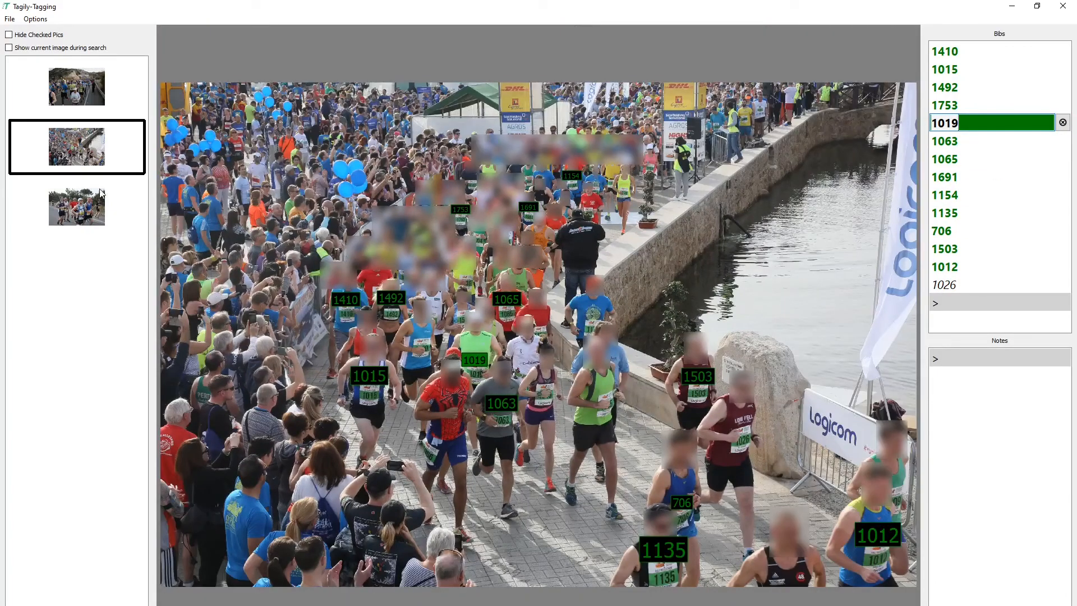
Review the bib tags of the third photo and close Tagily-Tagging
{"action": "left_click", "coordinate": [98, 213]}
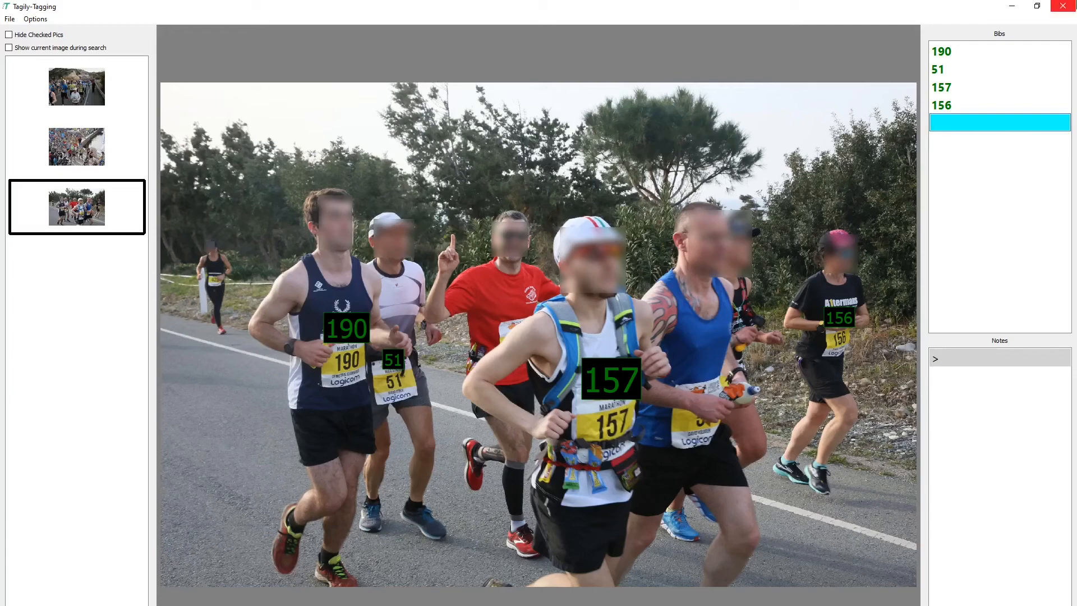
{"action": "left_click", "coordinate": [1063, 6]}
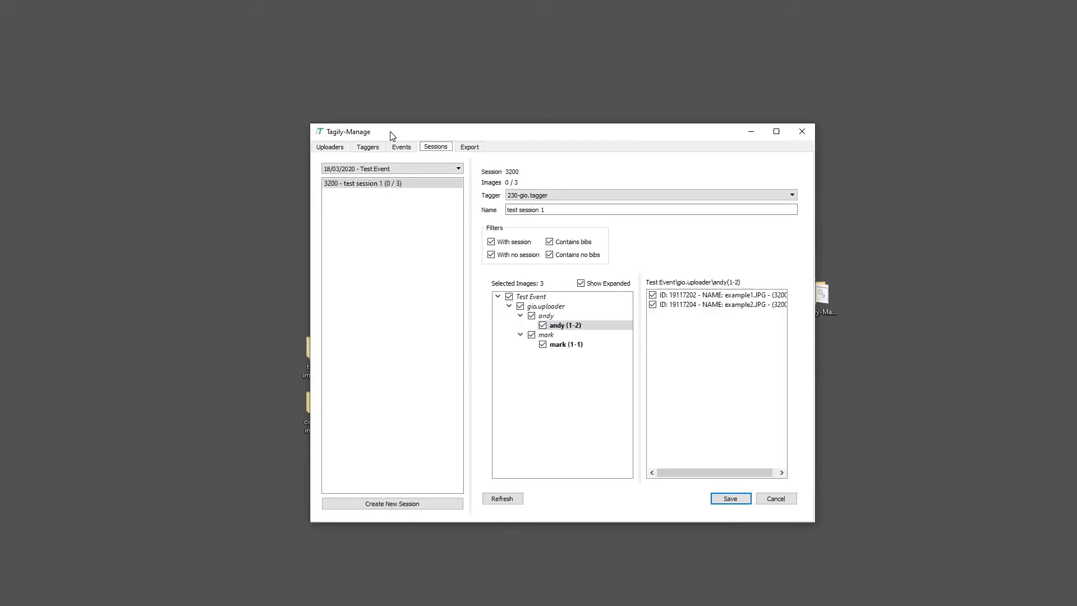
In Tagily-Manage, configure an export of "18/03/2020 - Test Event" with the IPTC Keywords strategy and bib filtering set to No Filter
{"action": "left_click_drag", "start_coordinate": [392, 135], "coordinate": [473, 132]}
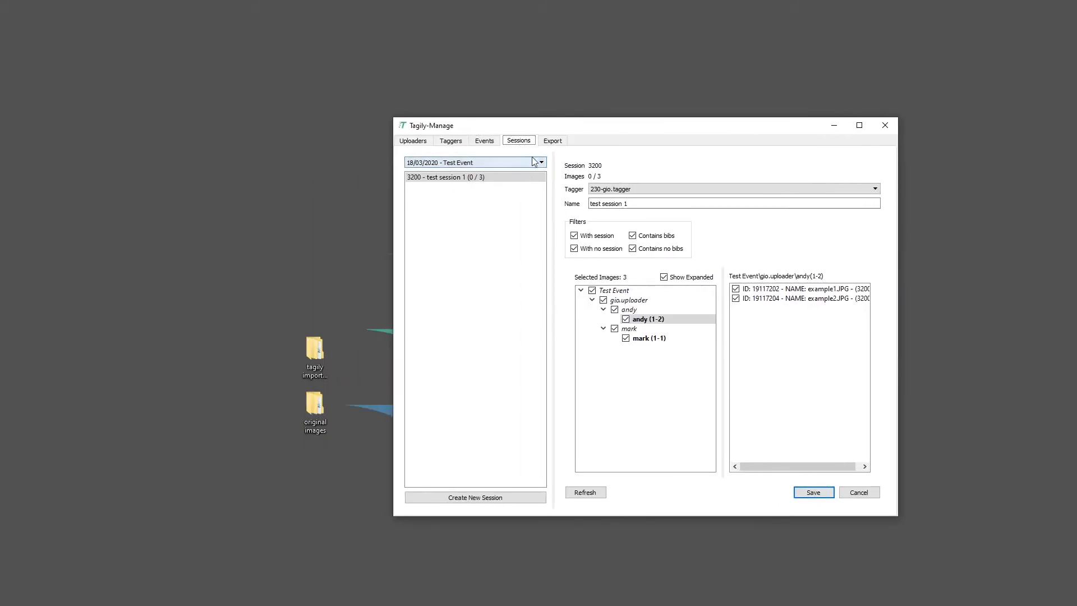
{"action": "left_click", "coordinate": [549, 145]}
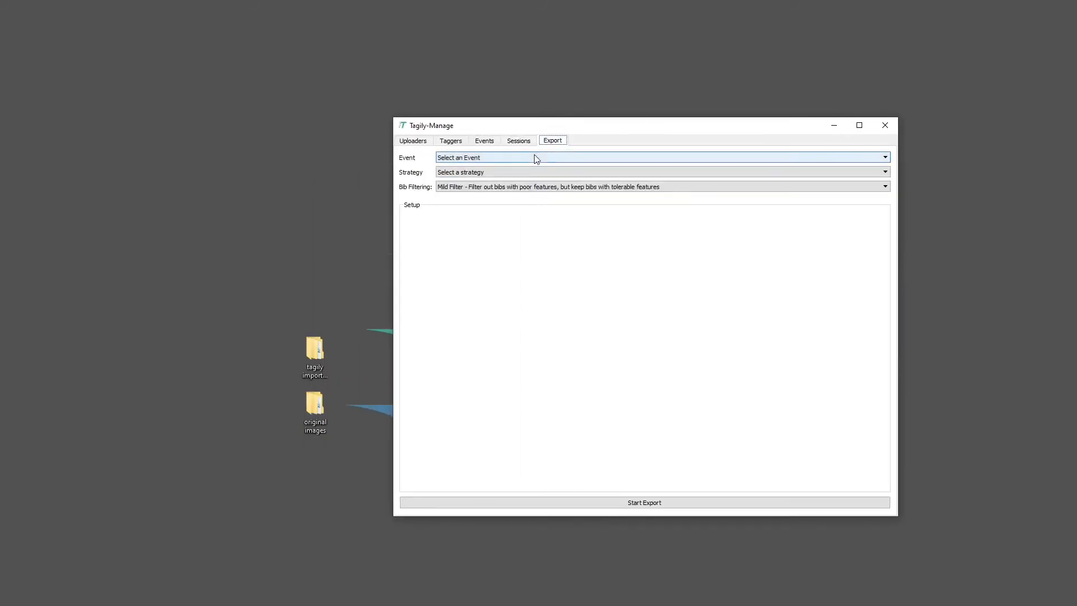
{"action": "left_click", "coordinate": [536, 157]}
{"action": "left_click", "coordinate": [531, 171]}
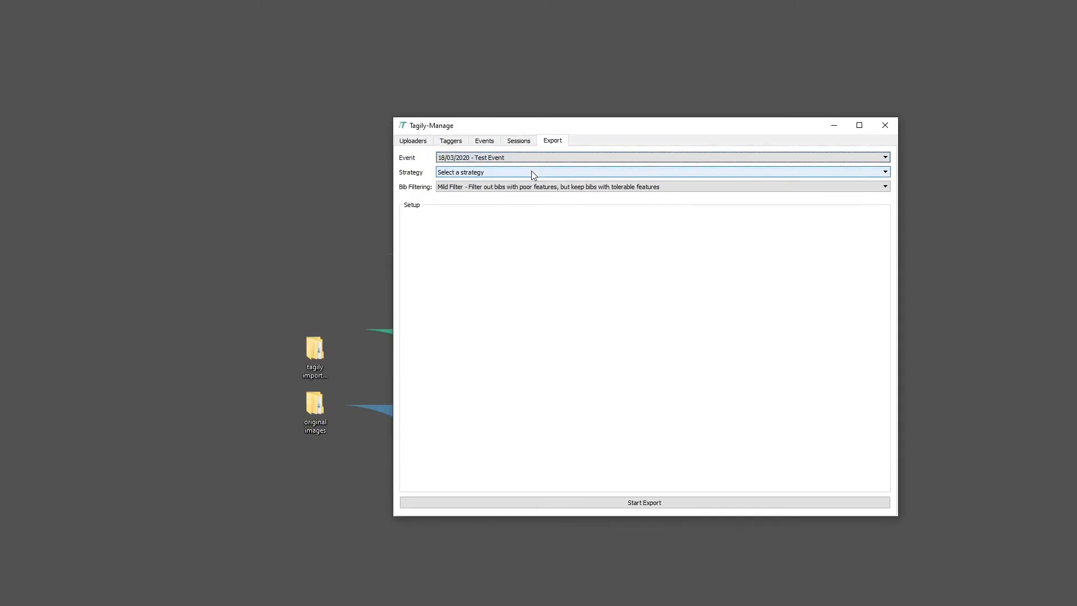
{"action": "left_click", "coordinate": [531, 172]}
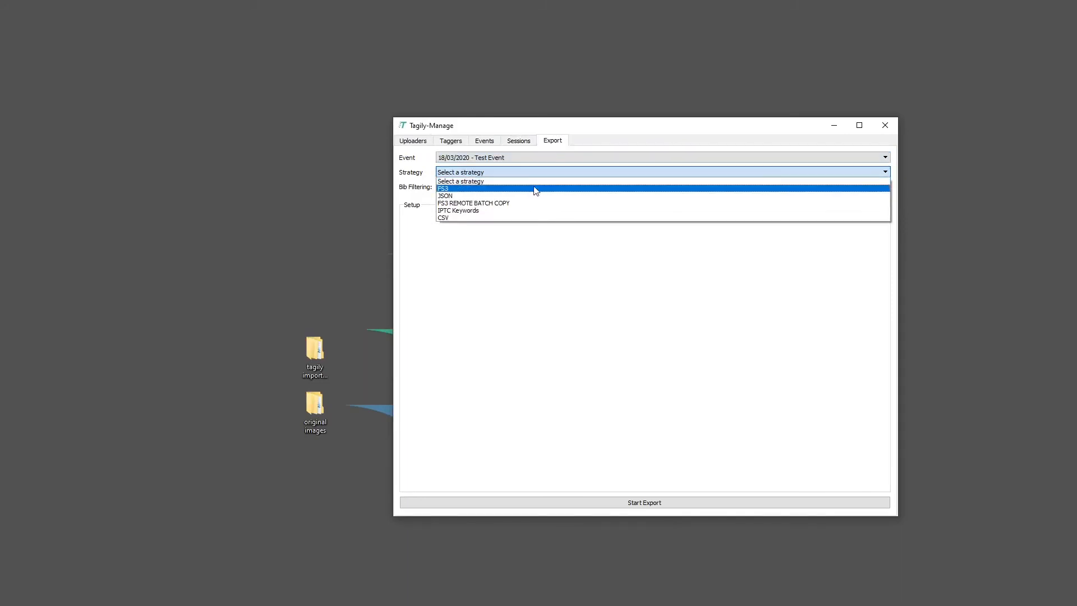
{"action": "left_click", "coordinate": [518, 213]}
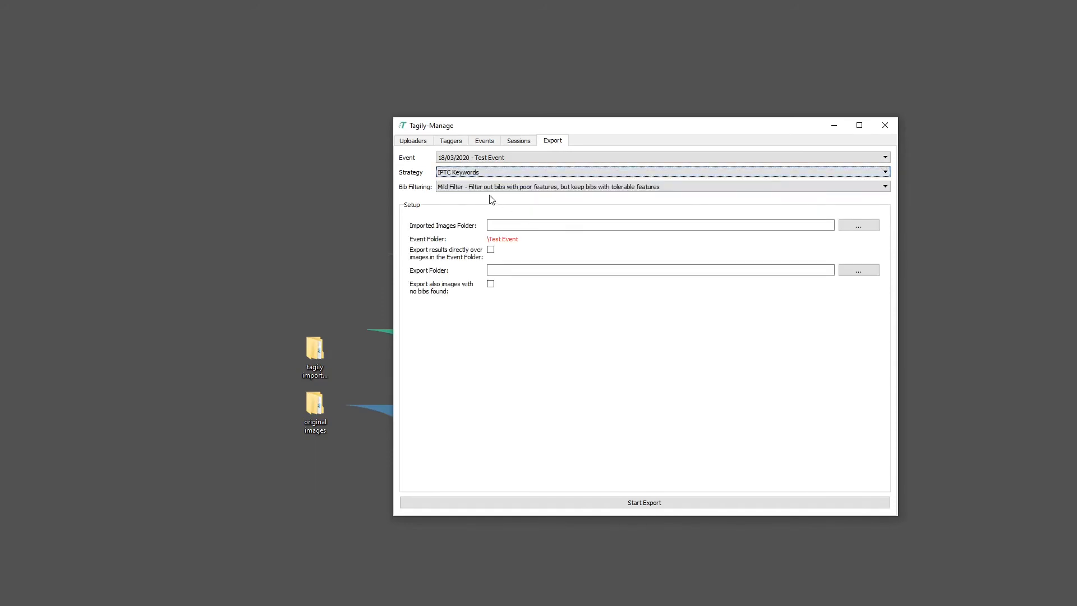
{"action": "left_click", "coordinate": [469, 190]}
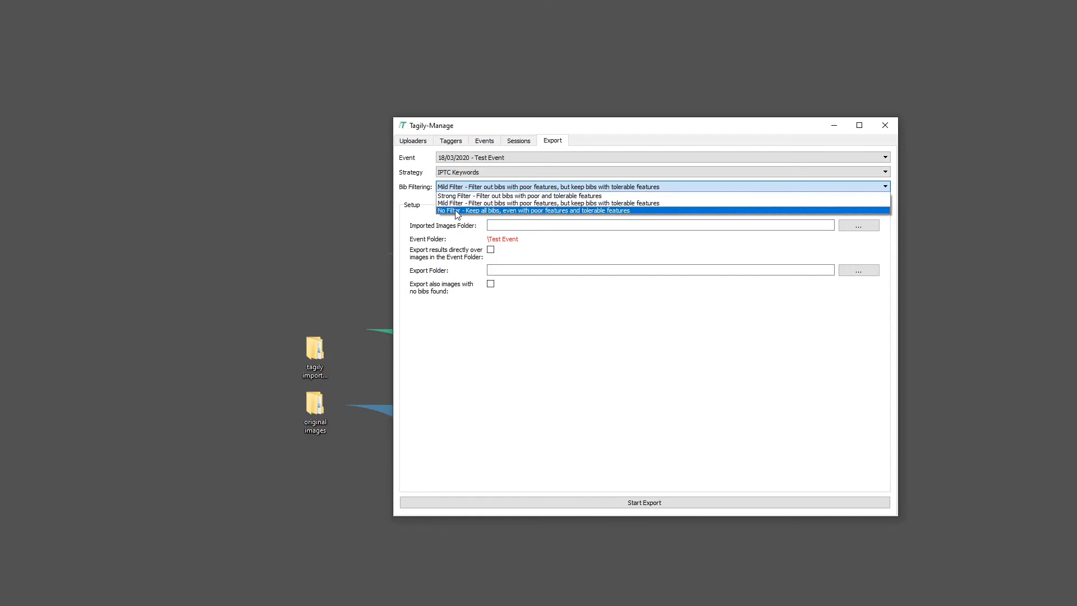
{"action": "left_click", "coordinate": [457, 212]}
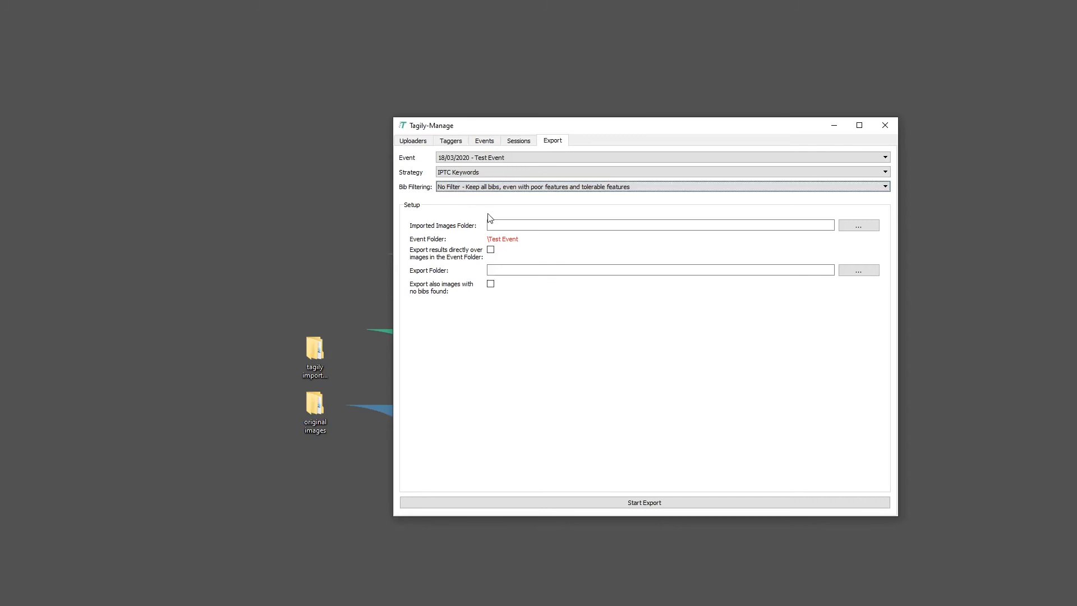
Set the imported images folder to Desktop\tagily imported images and enable exporting results directly over the images in the event folder
{"action": "left_click", "coordinate": [845, 221]}
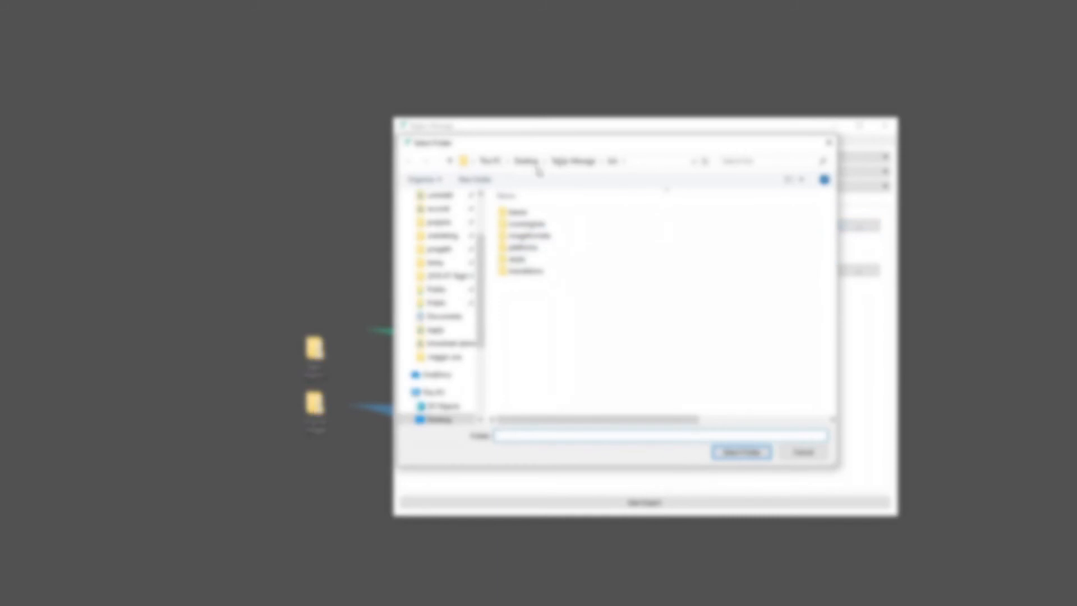
{"action": "left_click", "coordinate": [533, 163]}
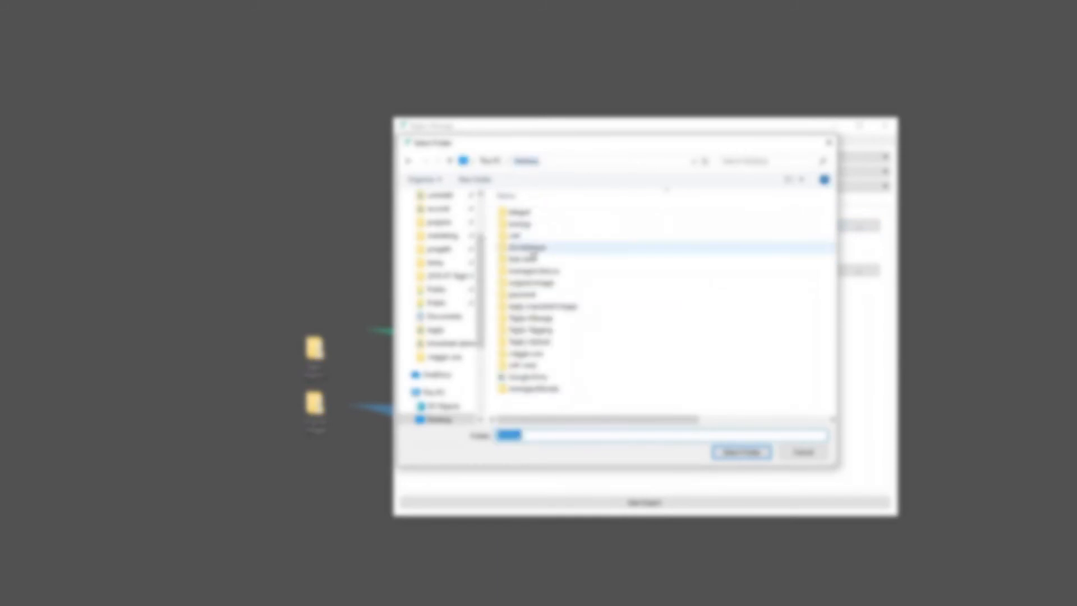
{"action": "double_click", "coordinate": [539, 307]}
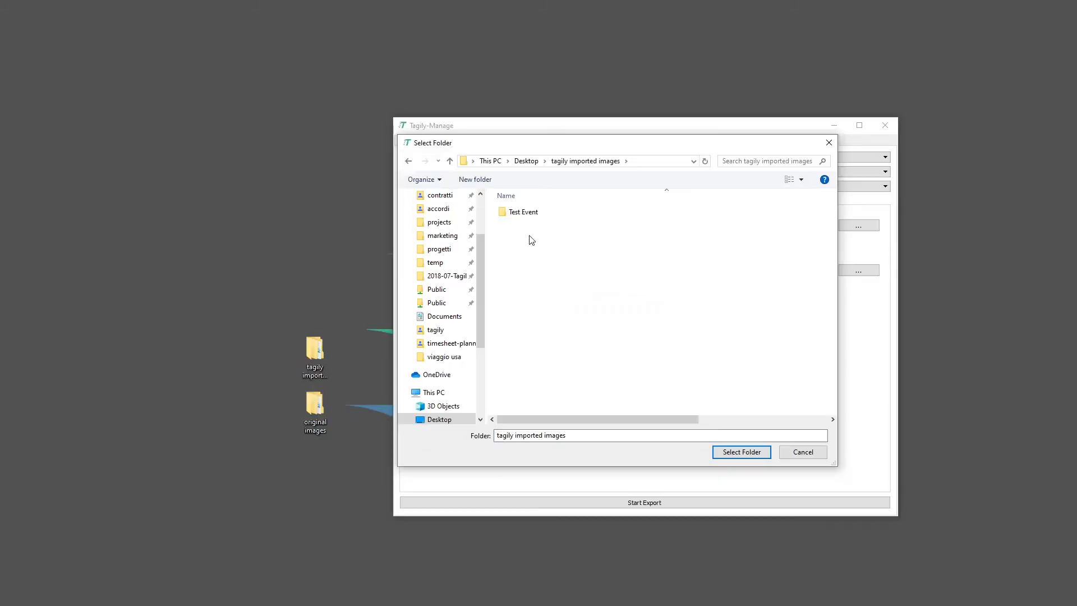
{"action": "left_click", "coordinate": [746, 452]}
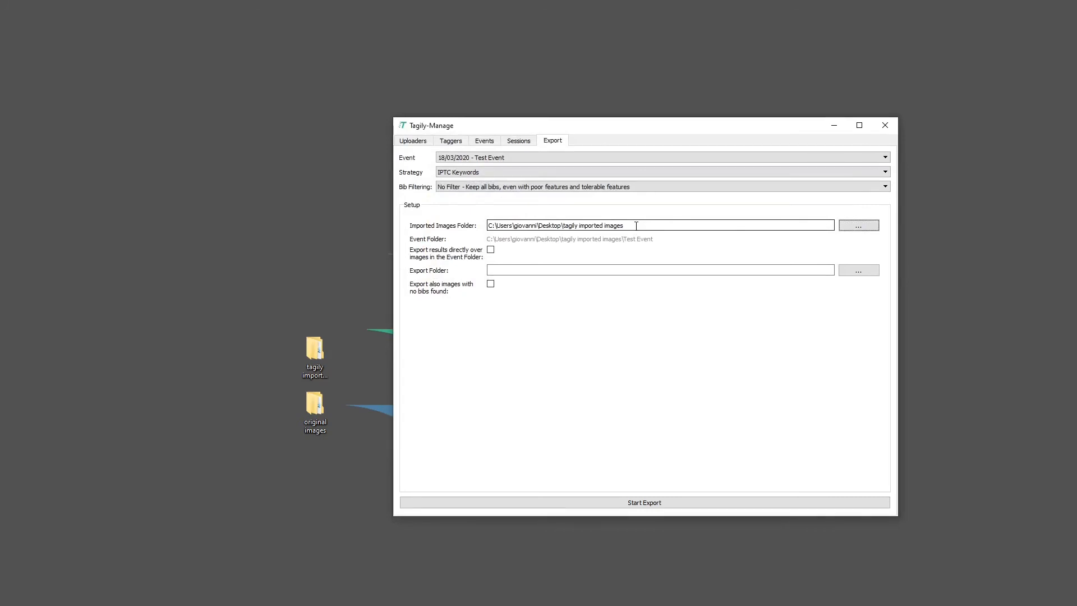
{"action": "left_click", "coordinate": [446, 253]}
{"action": "left_click", "coordinate": [491, 249]}
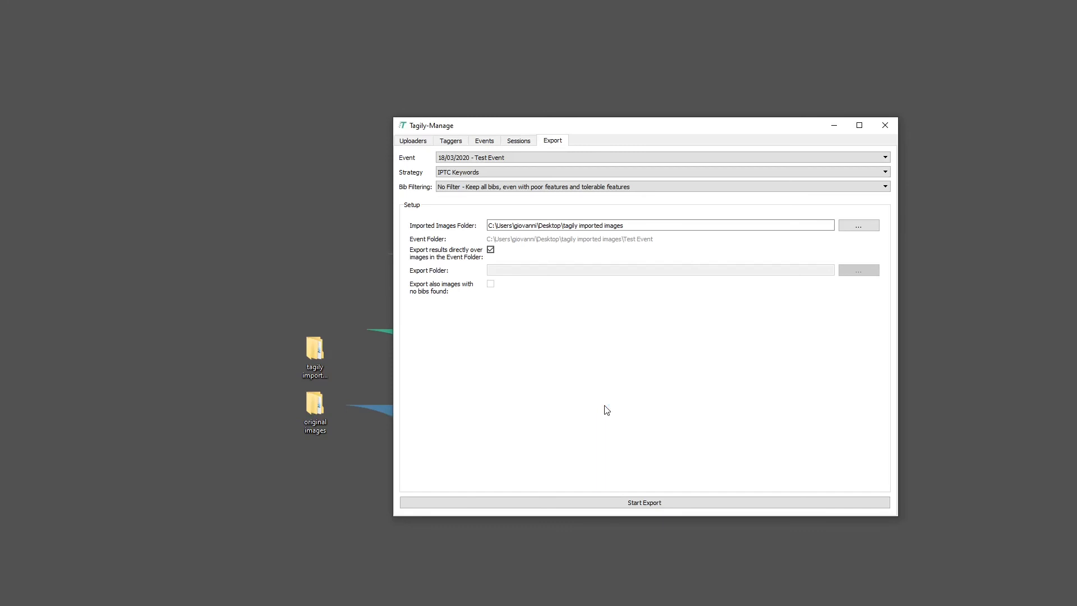
In File Explorer, show the imported images subfolder containing example3.JPG in Details view and widen the Tags column
{"action": "left_click", "coordinate": [309, 354]}
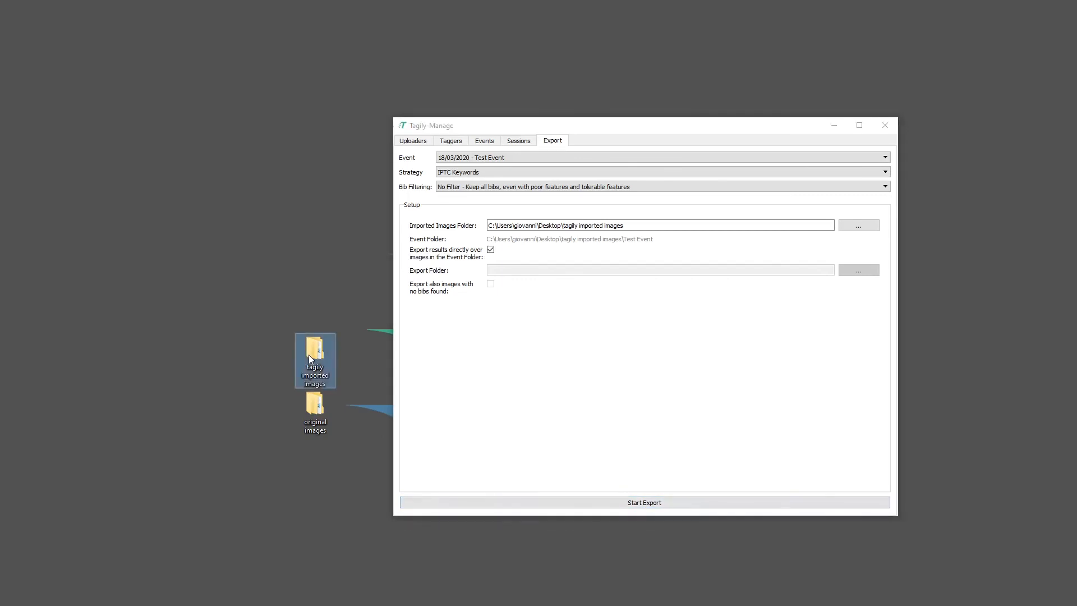
{"action": "double_click", "coordinate": [309, 354]}
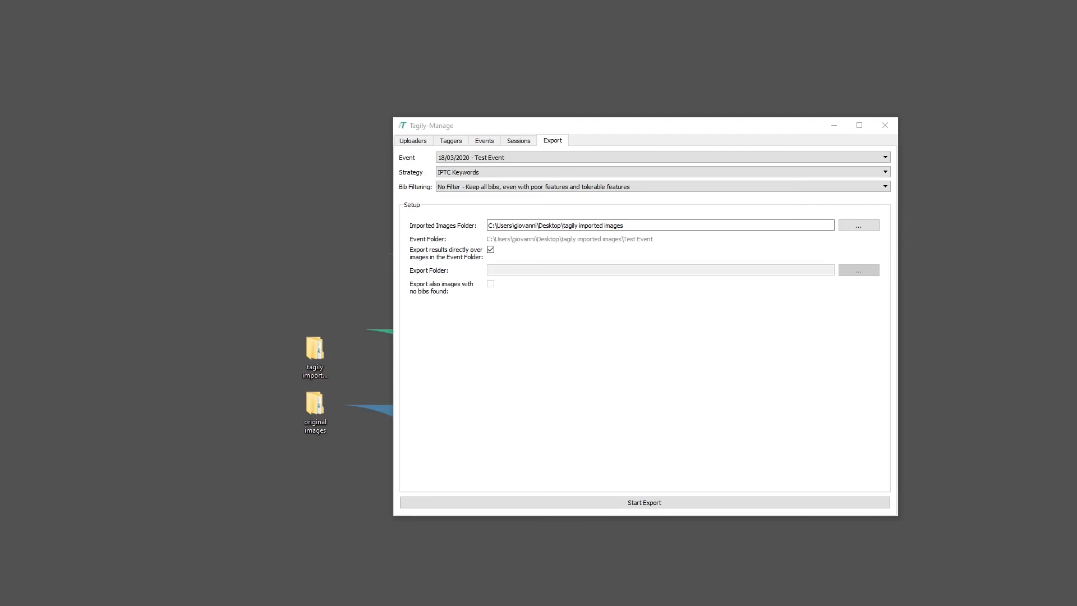
{"action": "left_click_drag", "start_coordinate": [0, 247], "coordinate": [343, 53]}
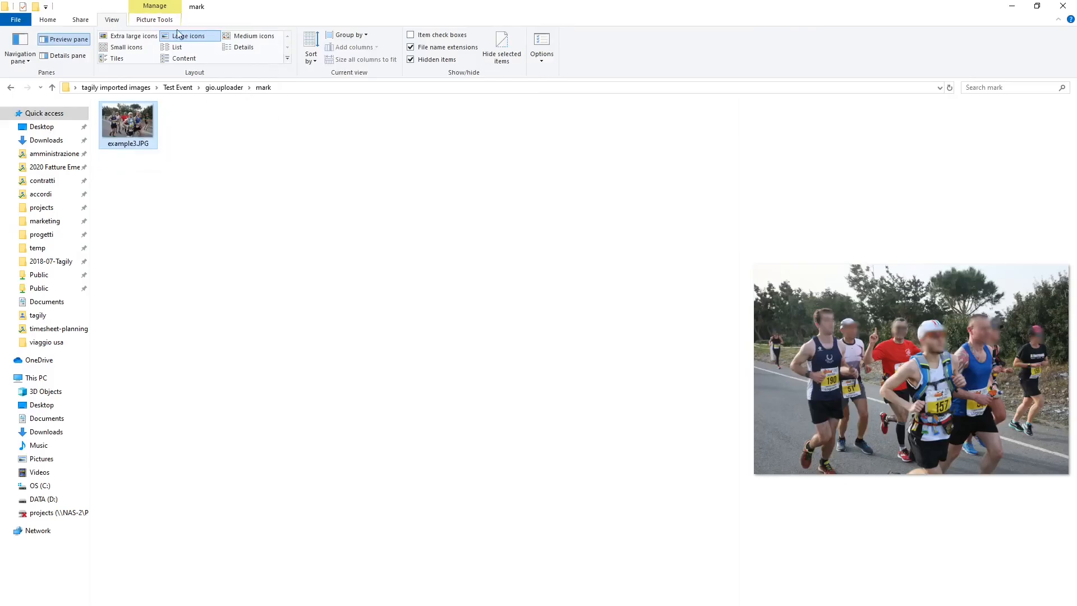
{"action": "left_click", "coordinate": [243, 49]}
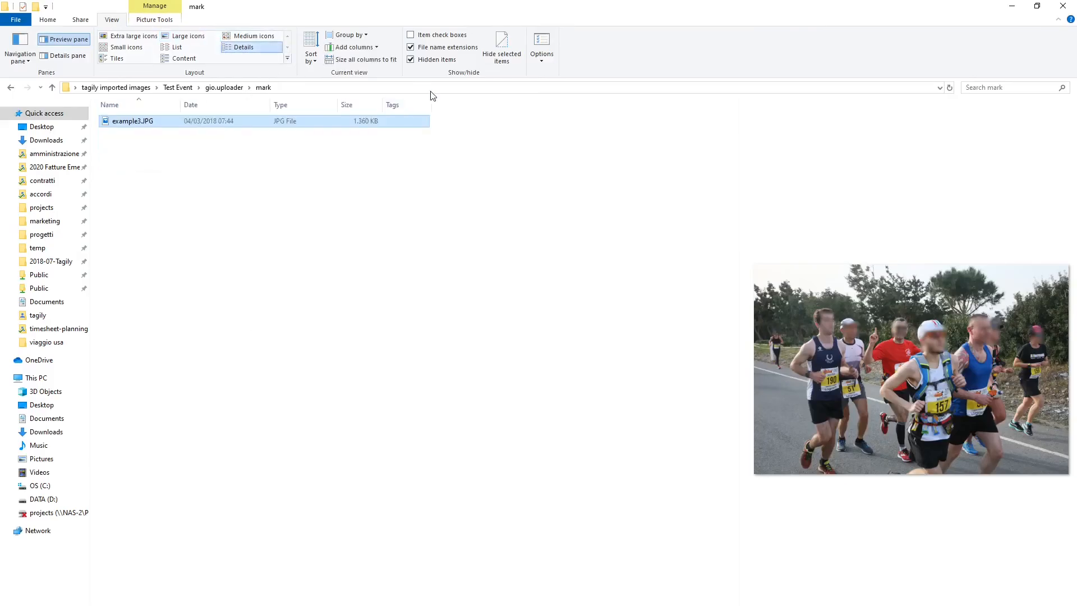
{"action": "left_click_drag", "start_coordinate": [429, 106], "coordinate": [582, 106]}
Check the Tags column for example1.JPG and example2.JPG in their uploader subfolder, and move the folder window away from the export window
{"action": "left_click", "coordinate": [224, 87]}
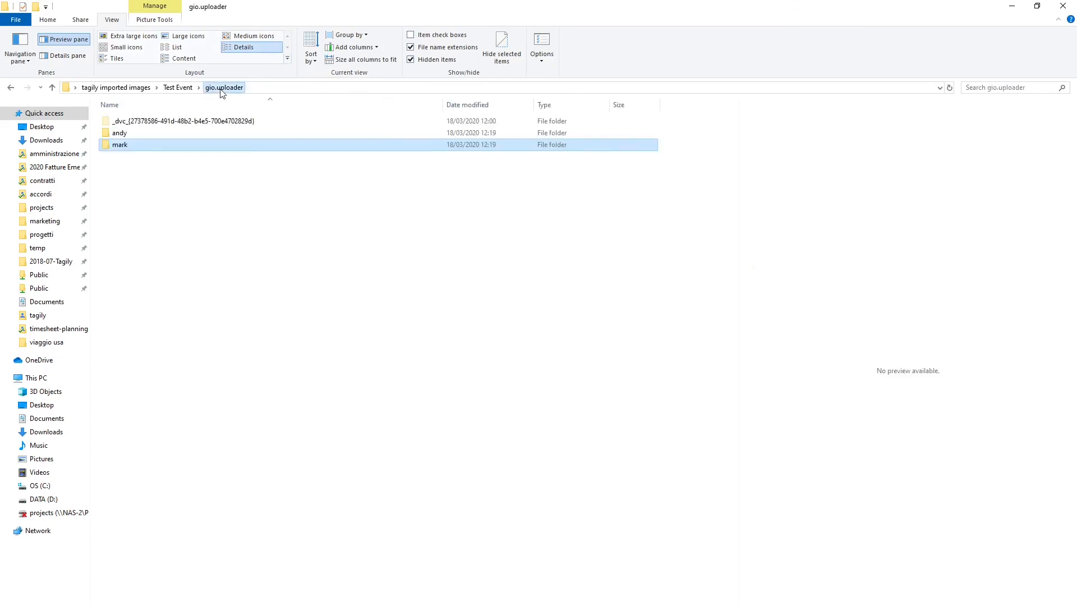
{"action": "left_click", "coordinate": [149, 133]}
{"action": "double_click", "coordinate": [150, 134]}
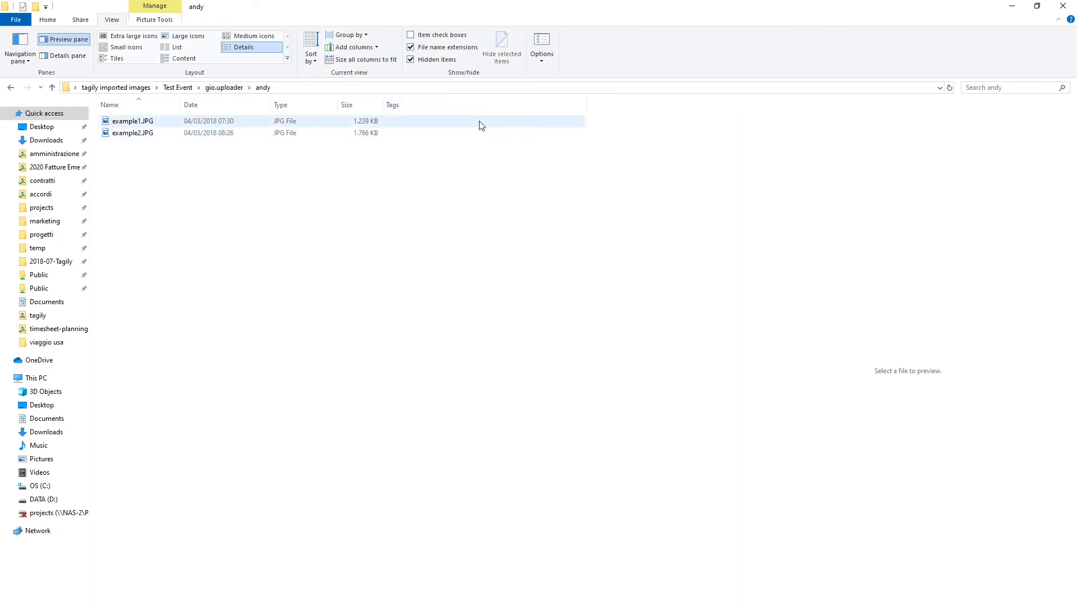
{"action": "double_click", "coordinate": [464, 5]}
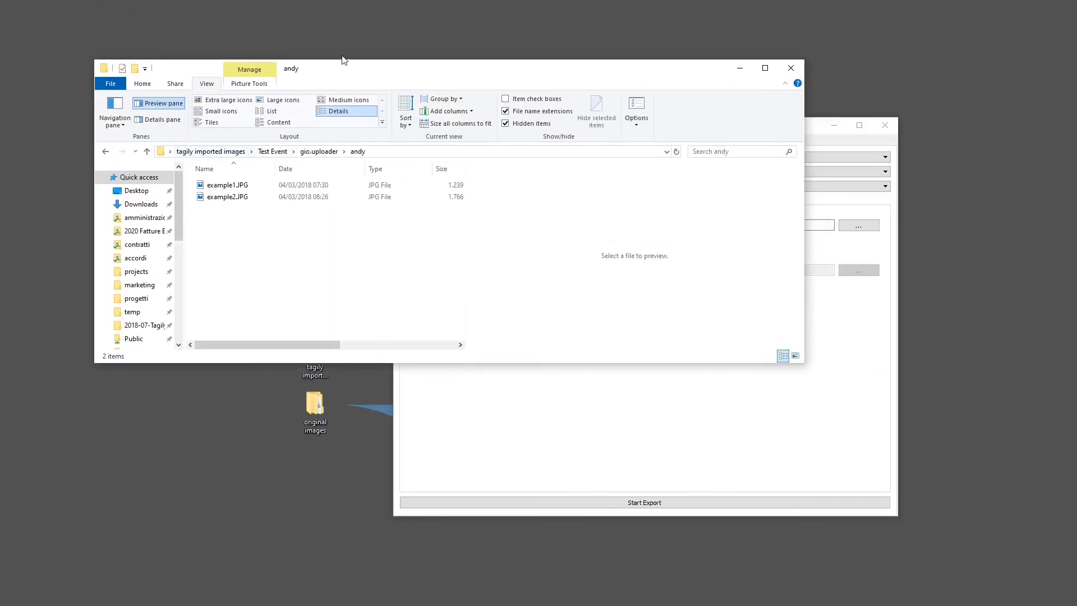
{"action": "left_click_drag", "start_coordinate": [348, 70], "coordinate": [0, 186]}
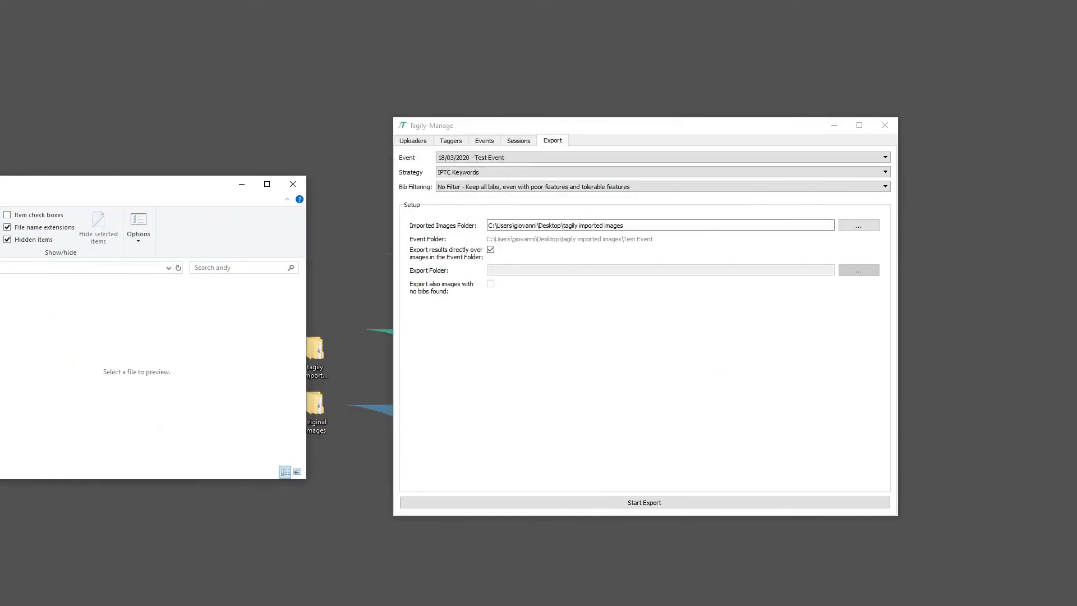
{"action": "left_click_drag", "start_coordinate": [153, 184], "coordinate": [0, 188]}
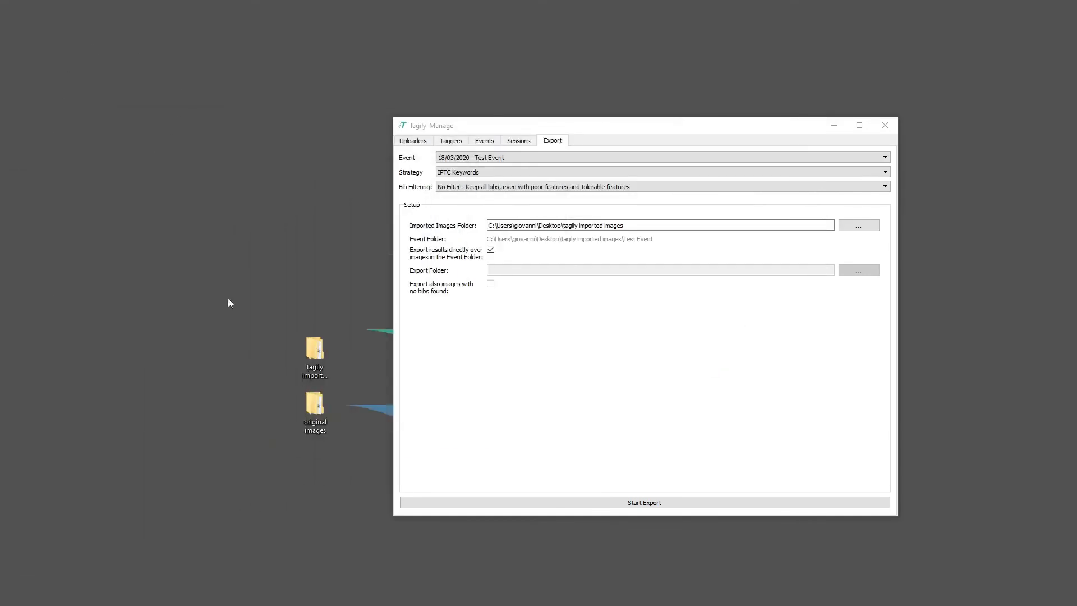
Start the Test Event export in Tagily-Manage and confirm adding IPTC Keywords to the images
{"action": "left_click", "coordinate": [535, 350]}
{"action": "left_click", "coordinate": [600, 502]}
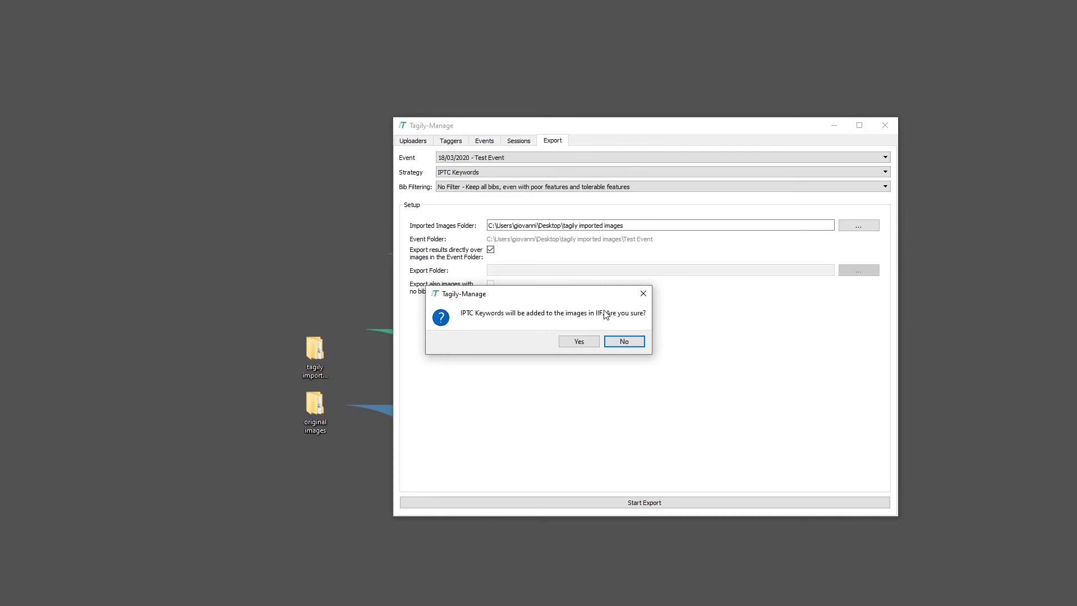
{"action": "left_click", "coordinate": [580, 342]}
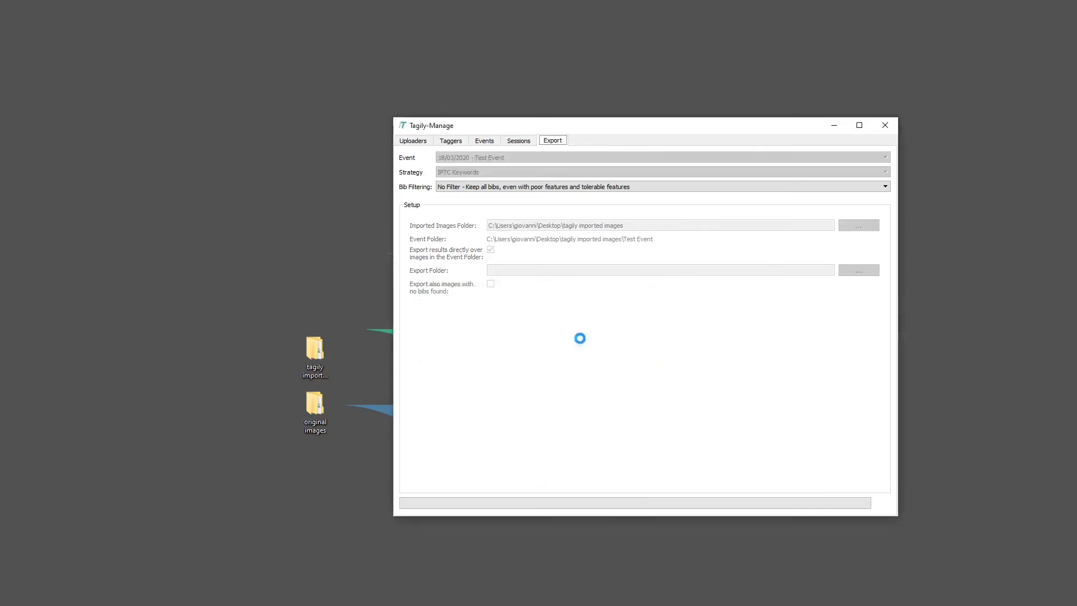
{"action": "left_click", "coordinate": [581, 344]}
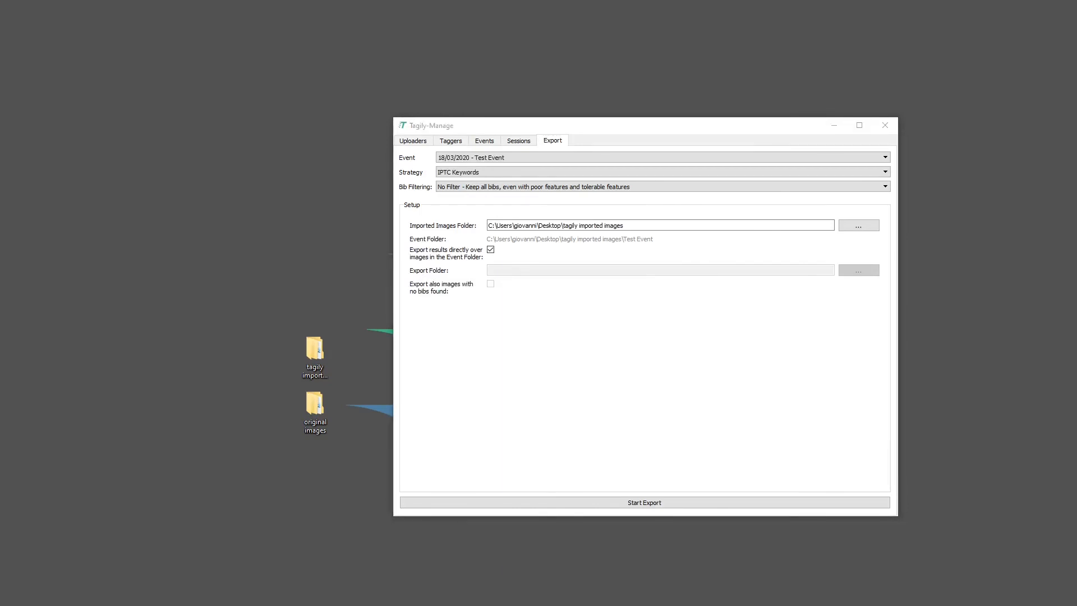
Back in File Explorer, inspect the exported bib tags of example1.JPG, example2.JPG and example3.JPG in their uploader subfolders
{"action": "left_click_drag", "start_coordinate": [273, 289], "coordinate": [484, 0]}
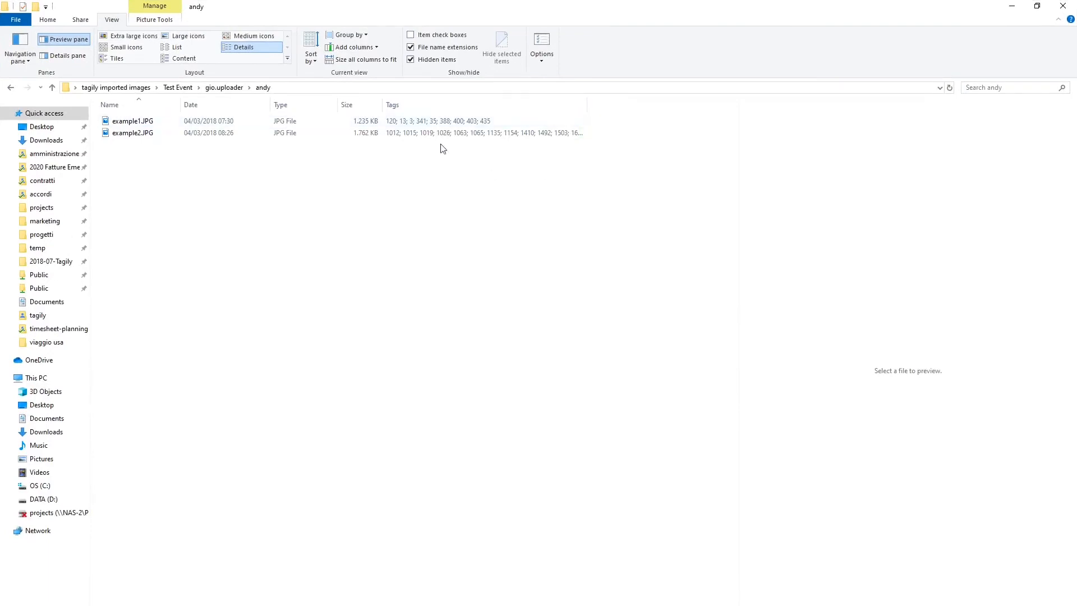
{"action": "left_click", "coordinate": [412, 133]}
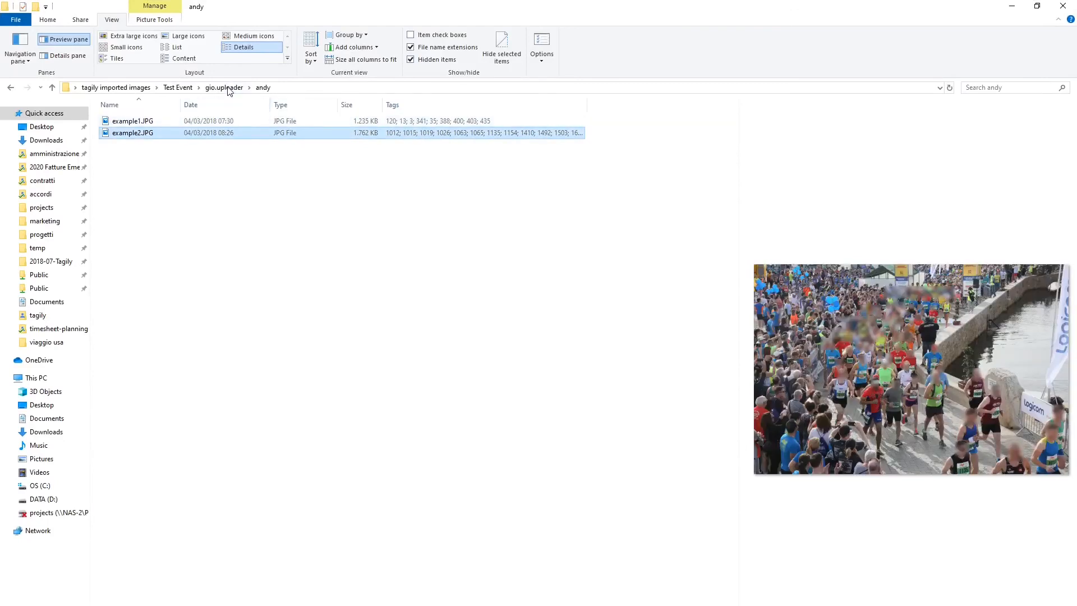
{"action": "left_click", "coordinate": [224, 88]}
{"action": "double_click", "coordinate": [124, 146]}
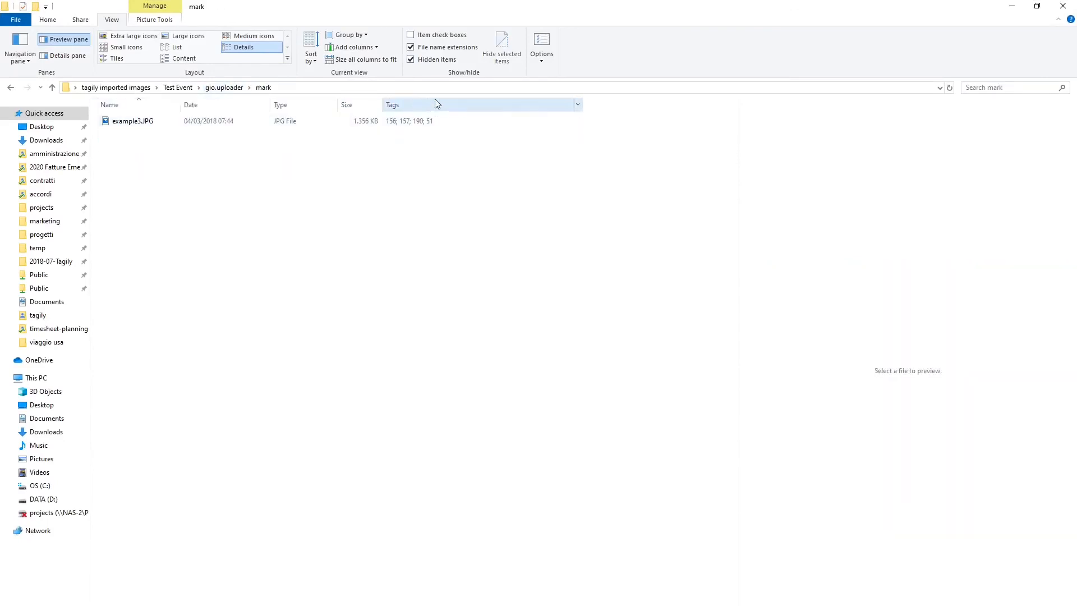
{"action": "left_click", "coordinate": [436, 126]}
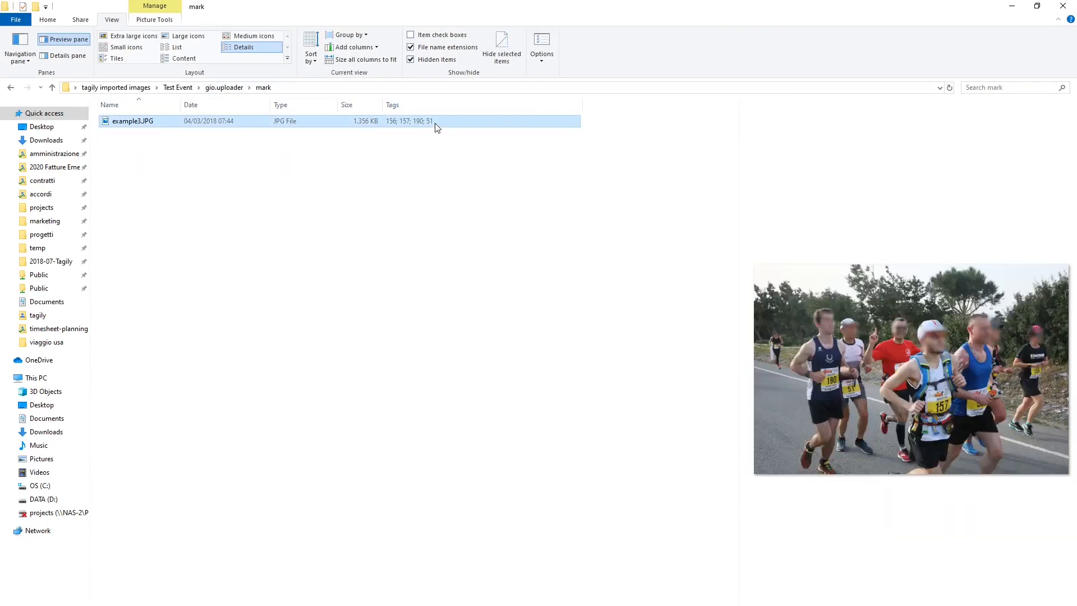